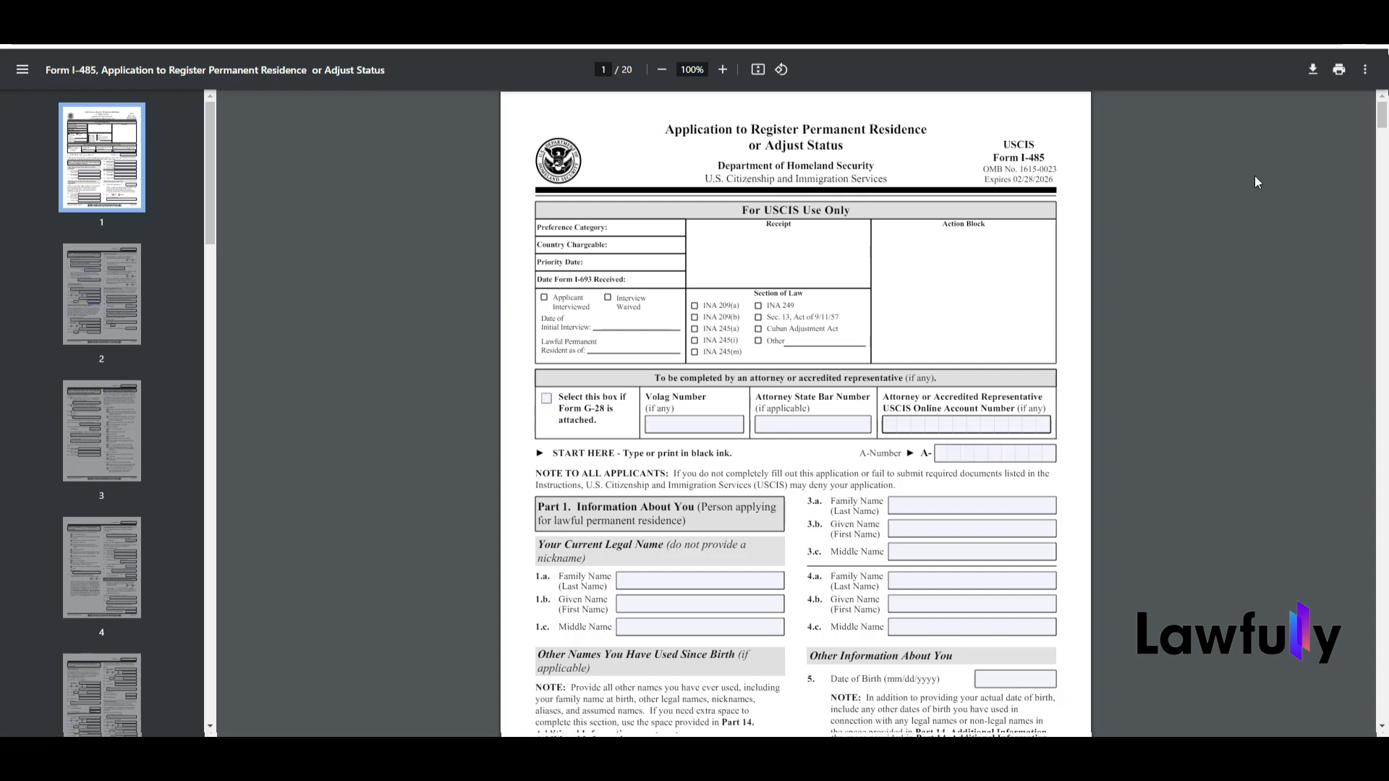
Step: Enter the applicant's A-Number in the START HERE line above Part 1 on page 1
{"action": "left_click_drag", "start_coordinate": [1382, 115], "coordinate": [1386, 125]}
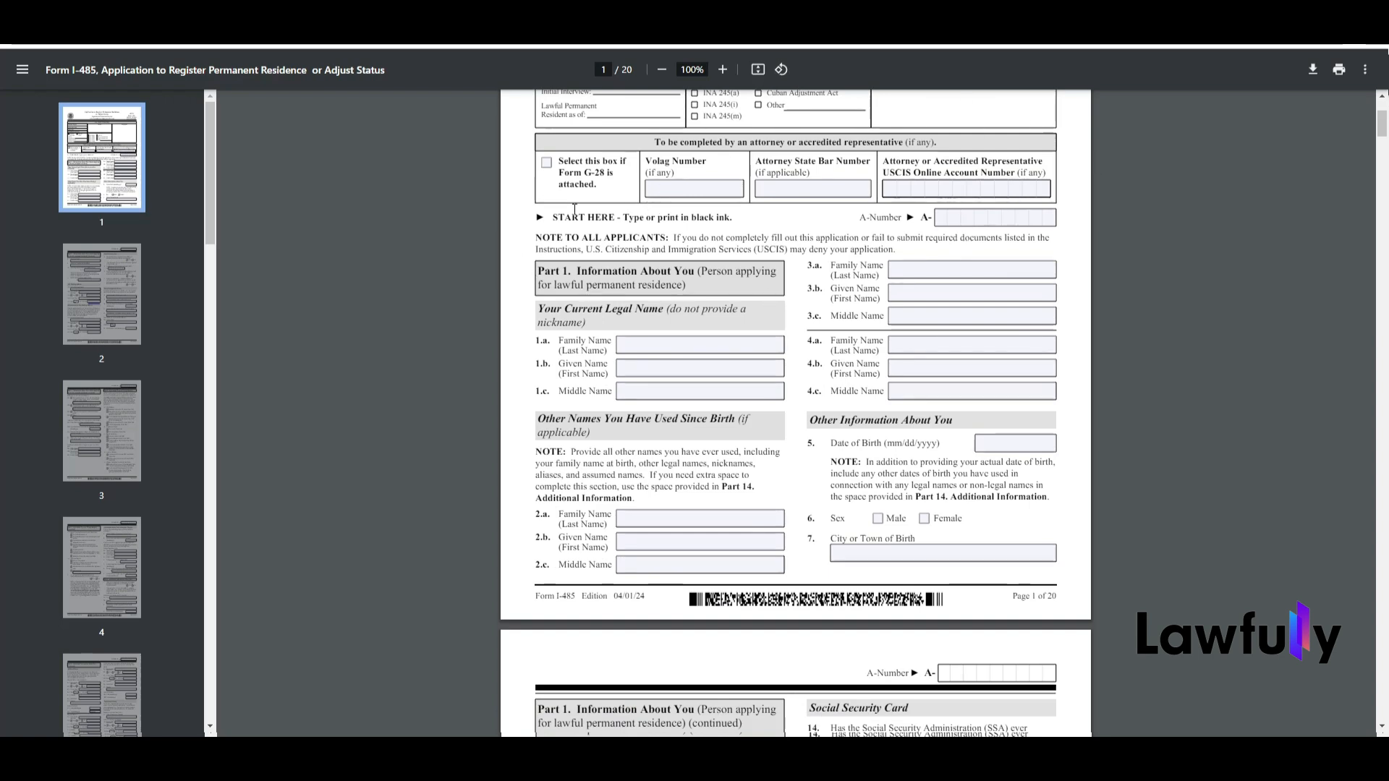
{"action": "left_click_drag", "start_coordinate": [553, 217], "coordinate": [734, 234]}
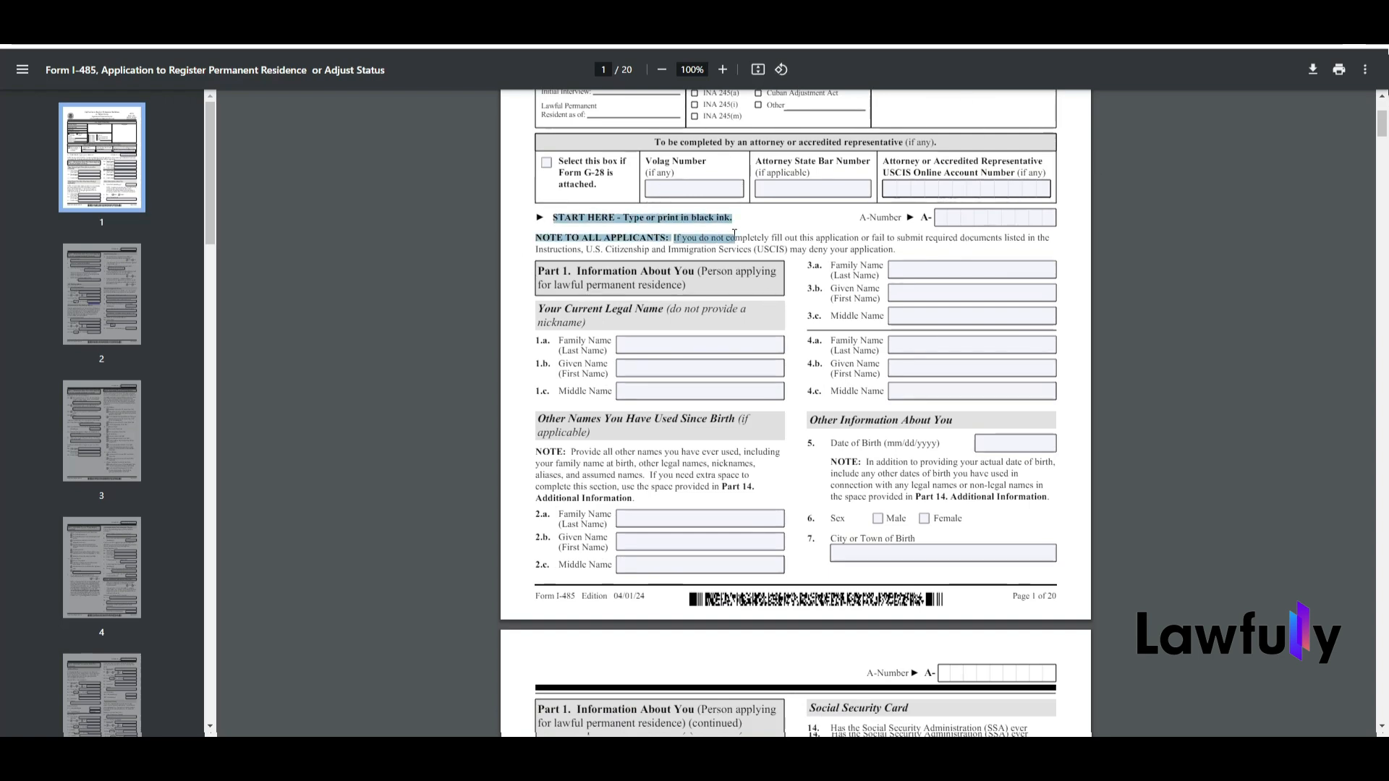
{"action": "left_click", "coordinate": [932, 282]}
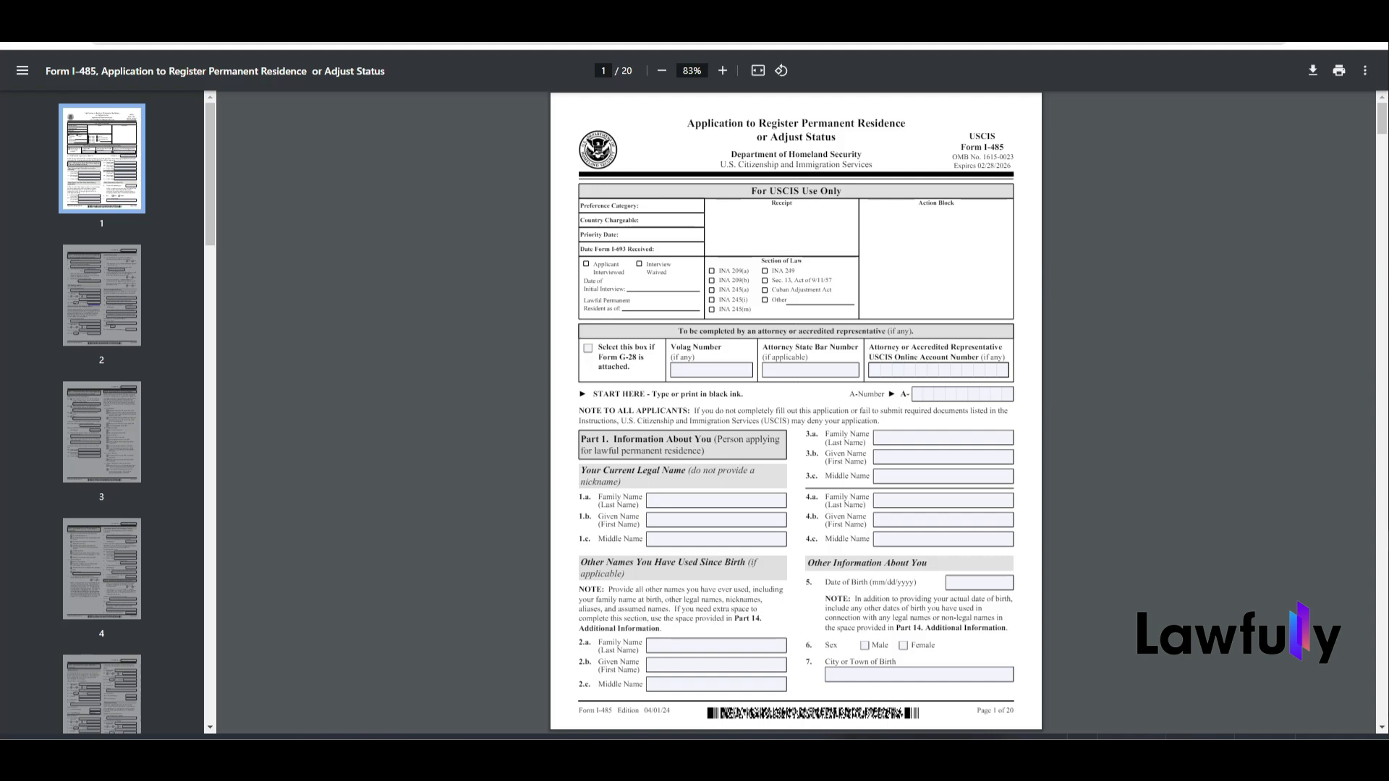
{"action": "left_click", "coordinate": [916, 394]}
{"action": "type", "text": "012345678"}
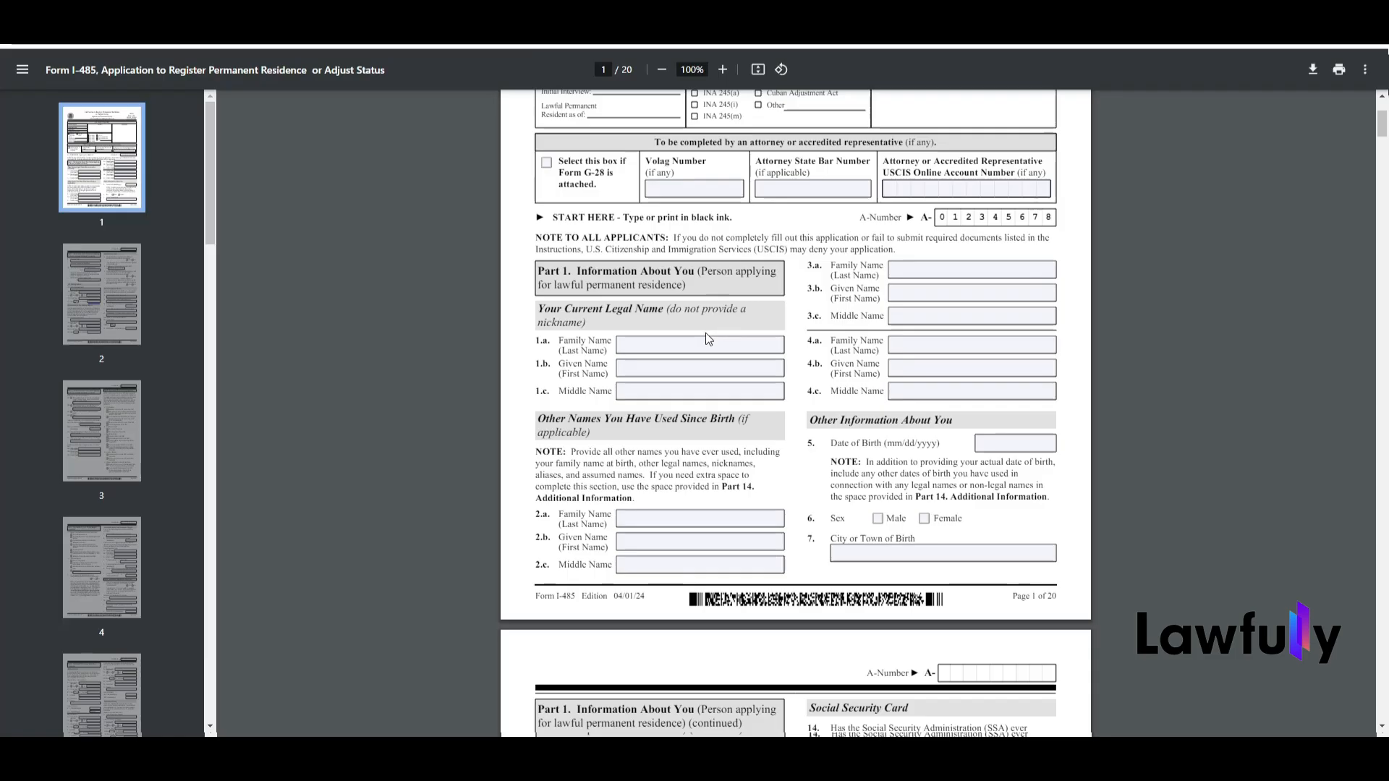
Step: Fill in the applicant's family name and given name under Your Current Legal Name
{"action": "left_click", "coordinate": [707, 346]}
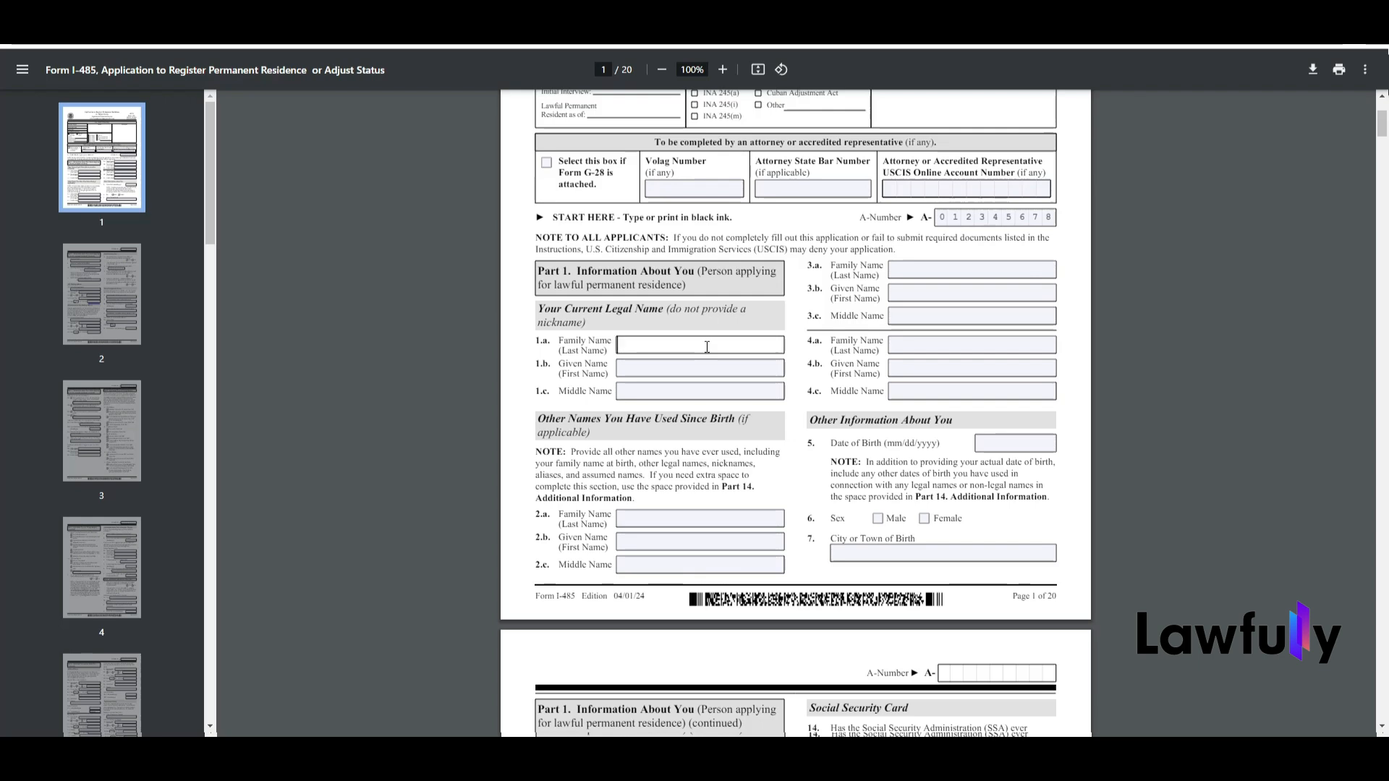
{"action": "left_click", "coordinate": [706, 366]}
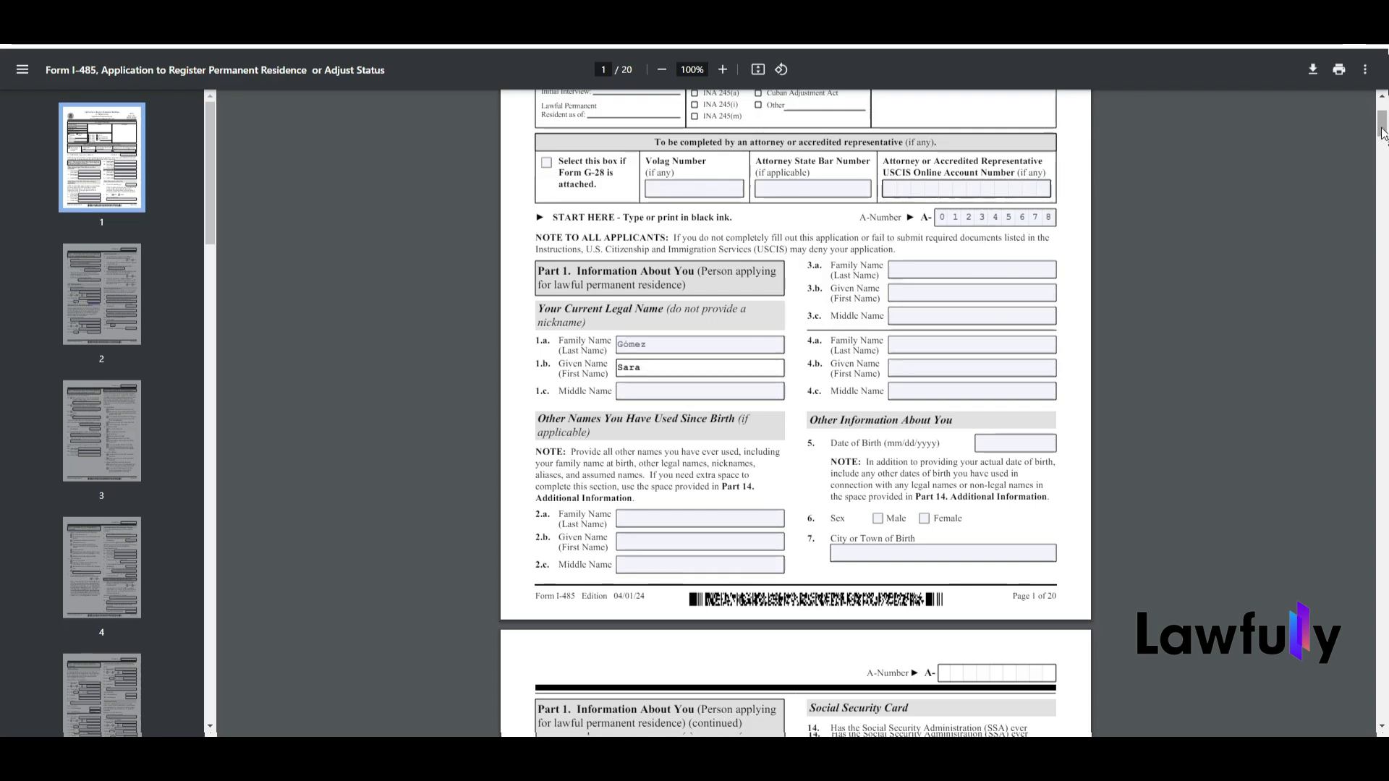
Step: Go to page 20, the last page of the form
{"action": "left_click_drag", "start_coordinate": [1382, 134], "coordinate": [1382, 140]}
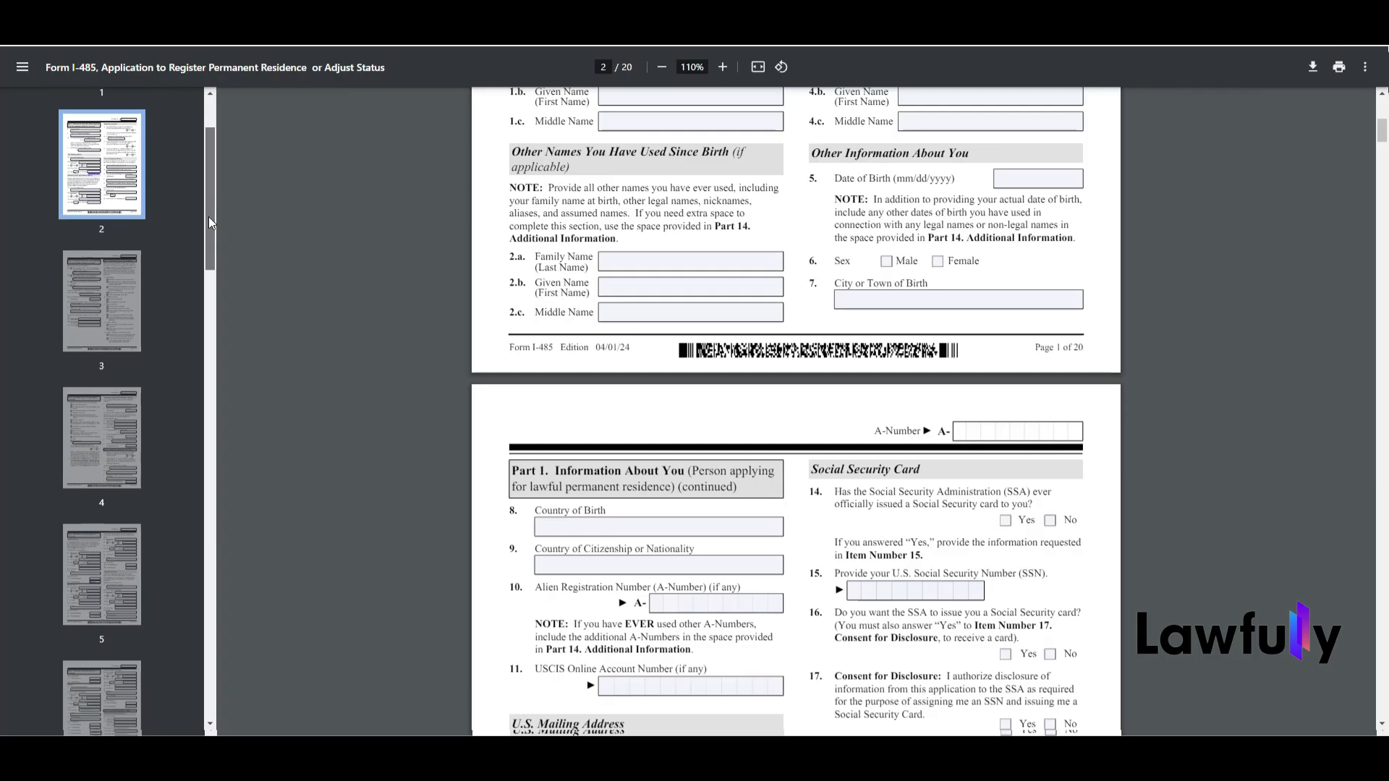
{"action": "left_click_drag", "start_coordinate": [209, 216], "coordinate": [210, 675]}
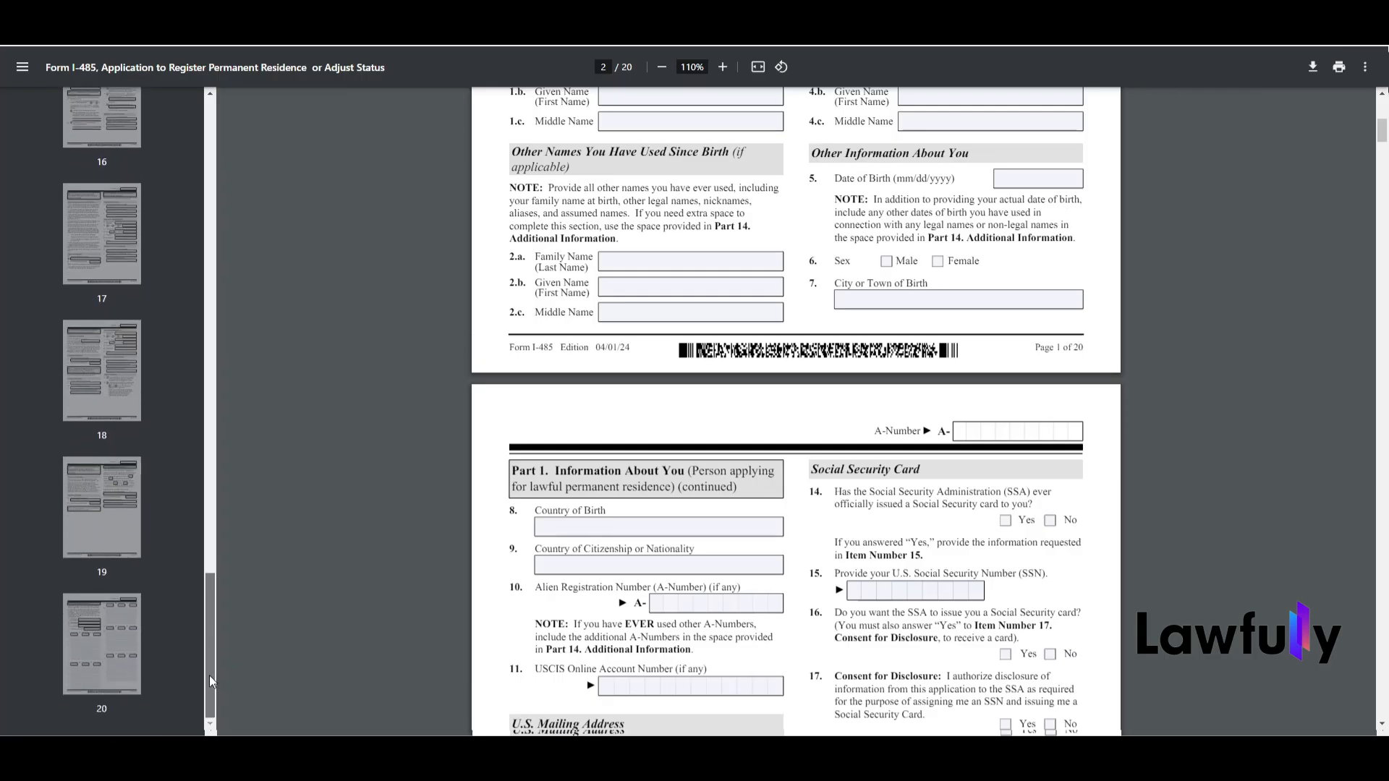
{"action": "left_click", "coordinate": [86, 636]}
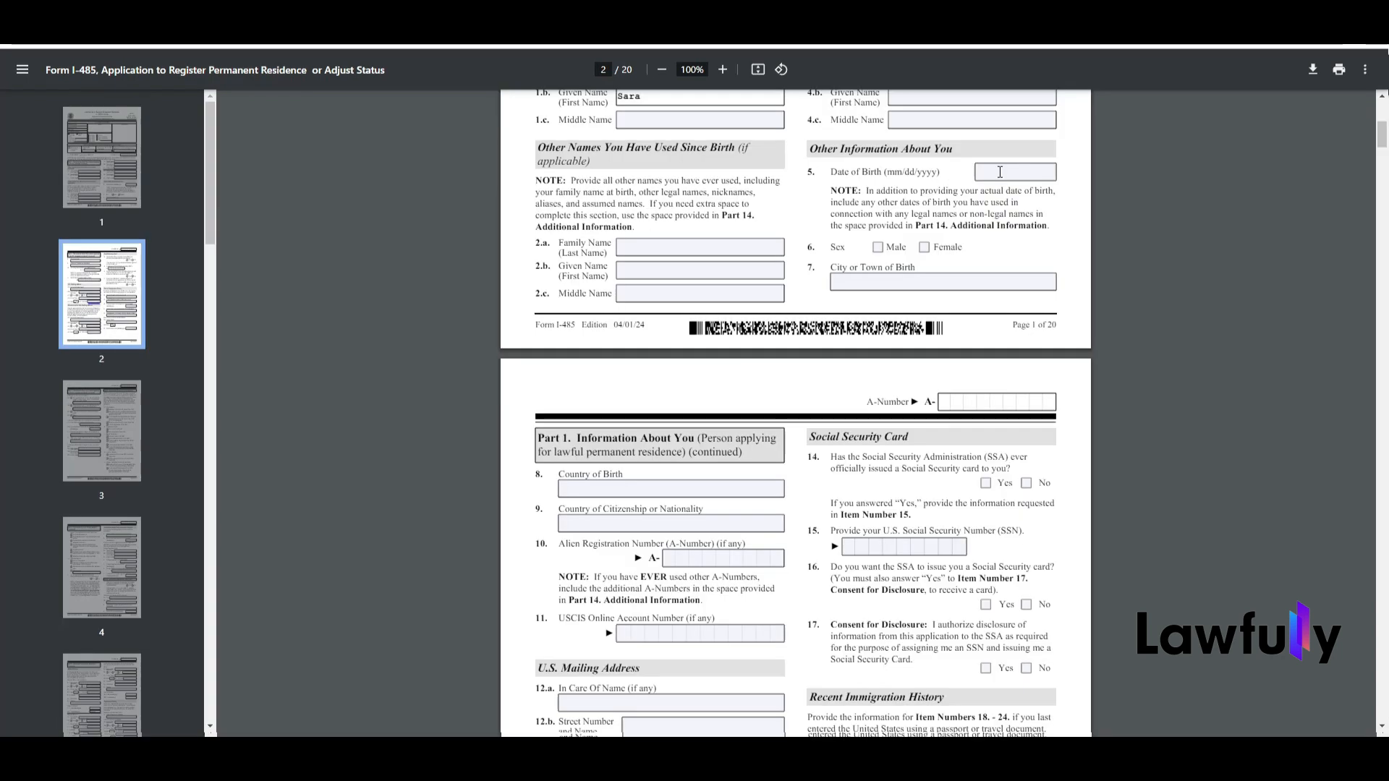
Step: Enter the applicant's date of birth in item 5 and mark the sex as Female
{"action": "left_click", "coordinate": [1000, 171]}
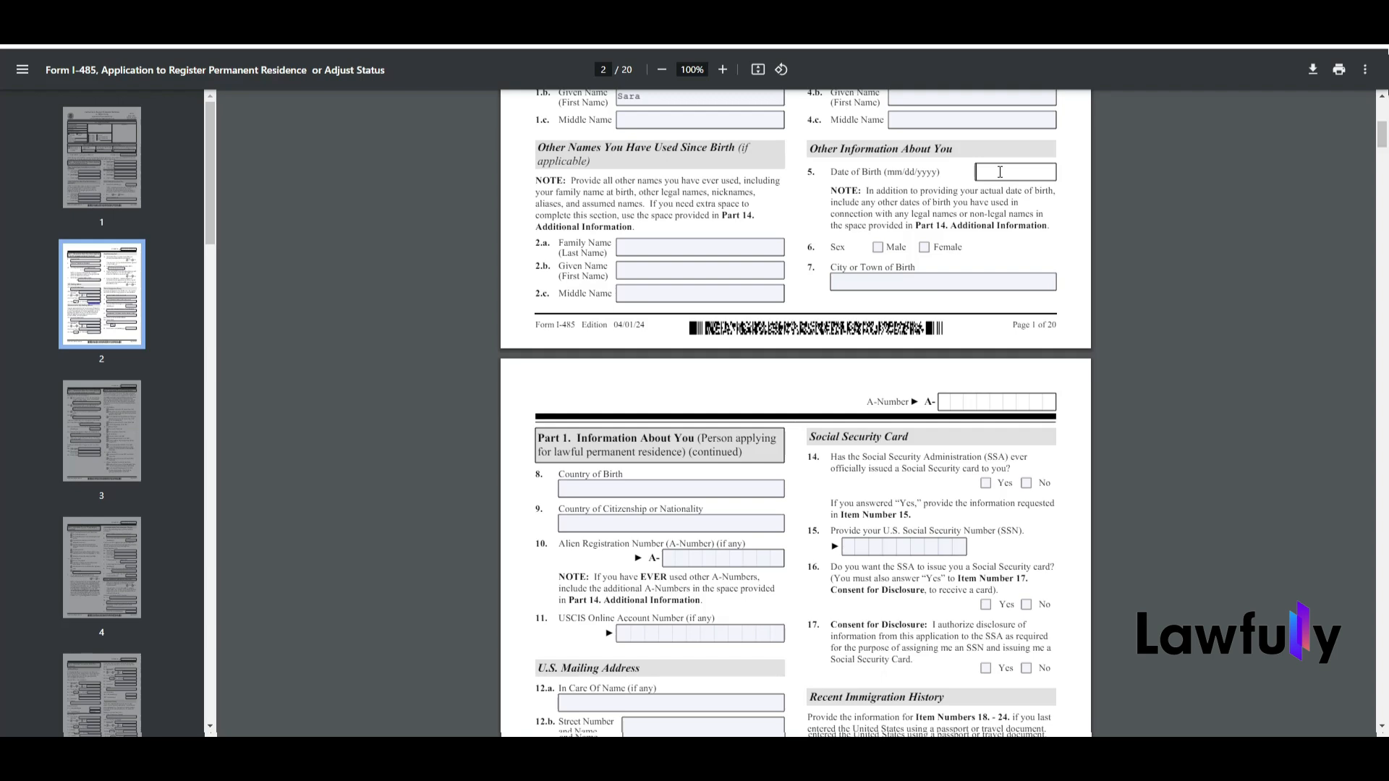
{"action": "type", "text": "12/04/1996"}
{"action": "left_click", "coordinate": [859, 279]}
{"action": "left_click", "coordinate": [924, 246]}
Step: Enter Barquisimeto as the city of birth and Venezuela as the country of birth
{"action": "left_click", "coordinate": [884, 280]}
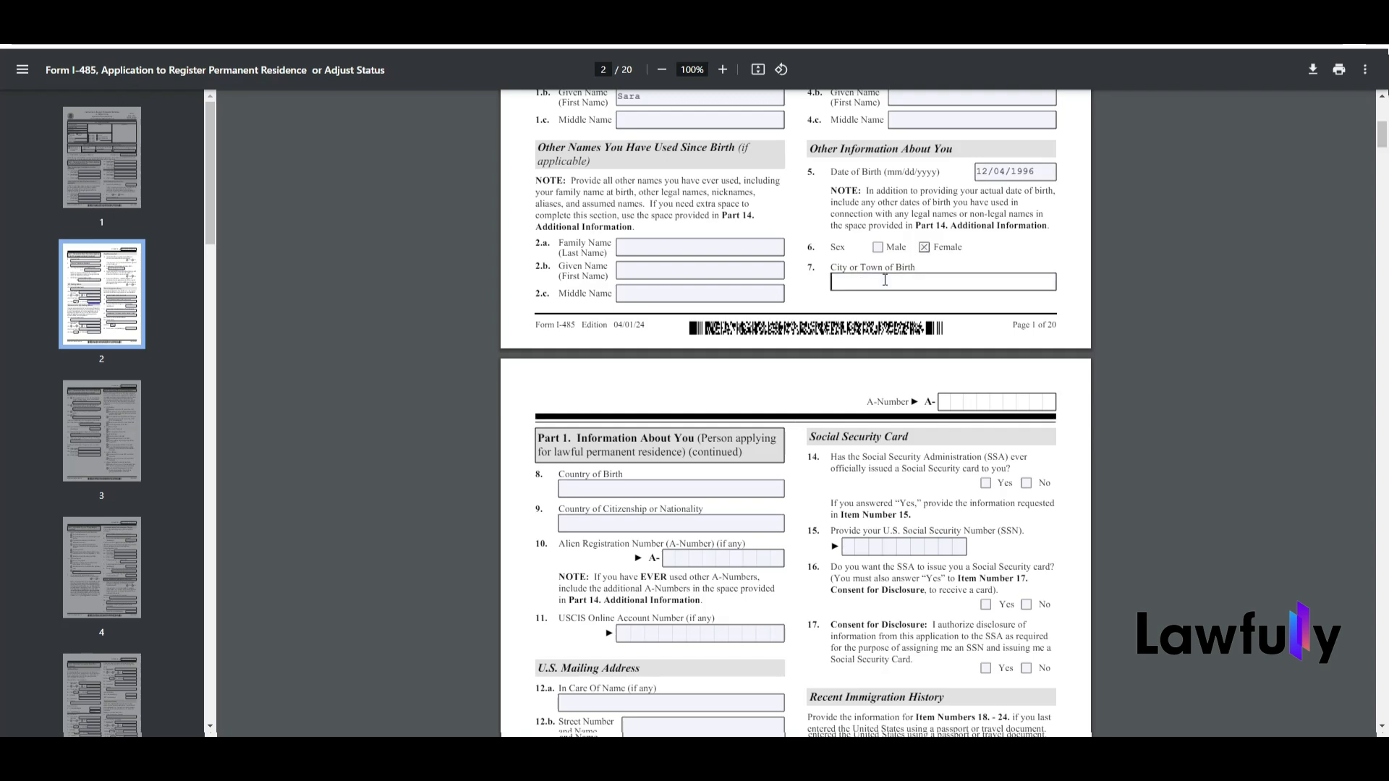
{"action": "type", "text": "Barquisimeto"}
{"action": "left_click", "coordinate": [685, 489]}
{"action": "type", "text": "Venezuela"}
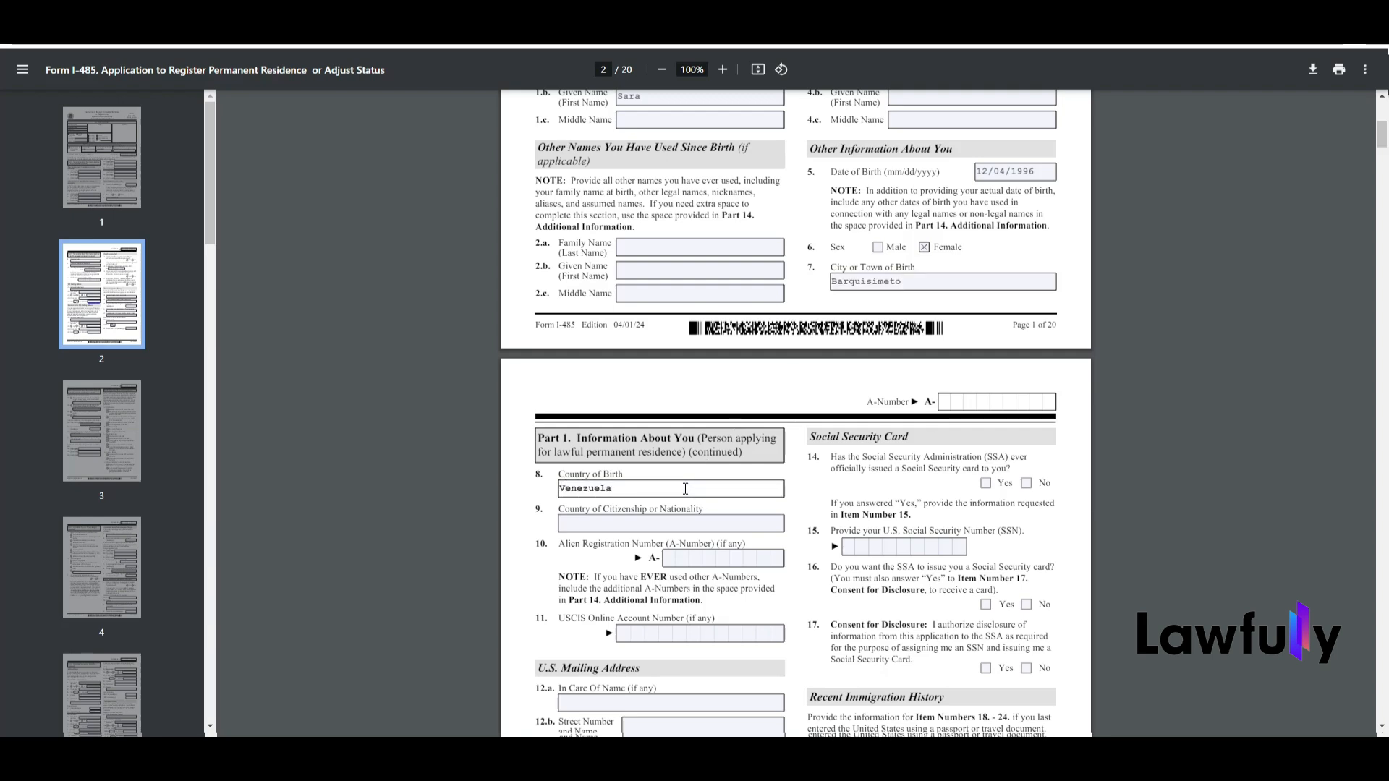
Step: Enter Venezuelan as the citizenship or nationality and fill in the Alien Registration Number in item 10
{"action": "left_click", "coordinate": [666, 522]}
{"action": "type", "text": "Ve"}
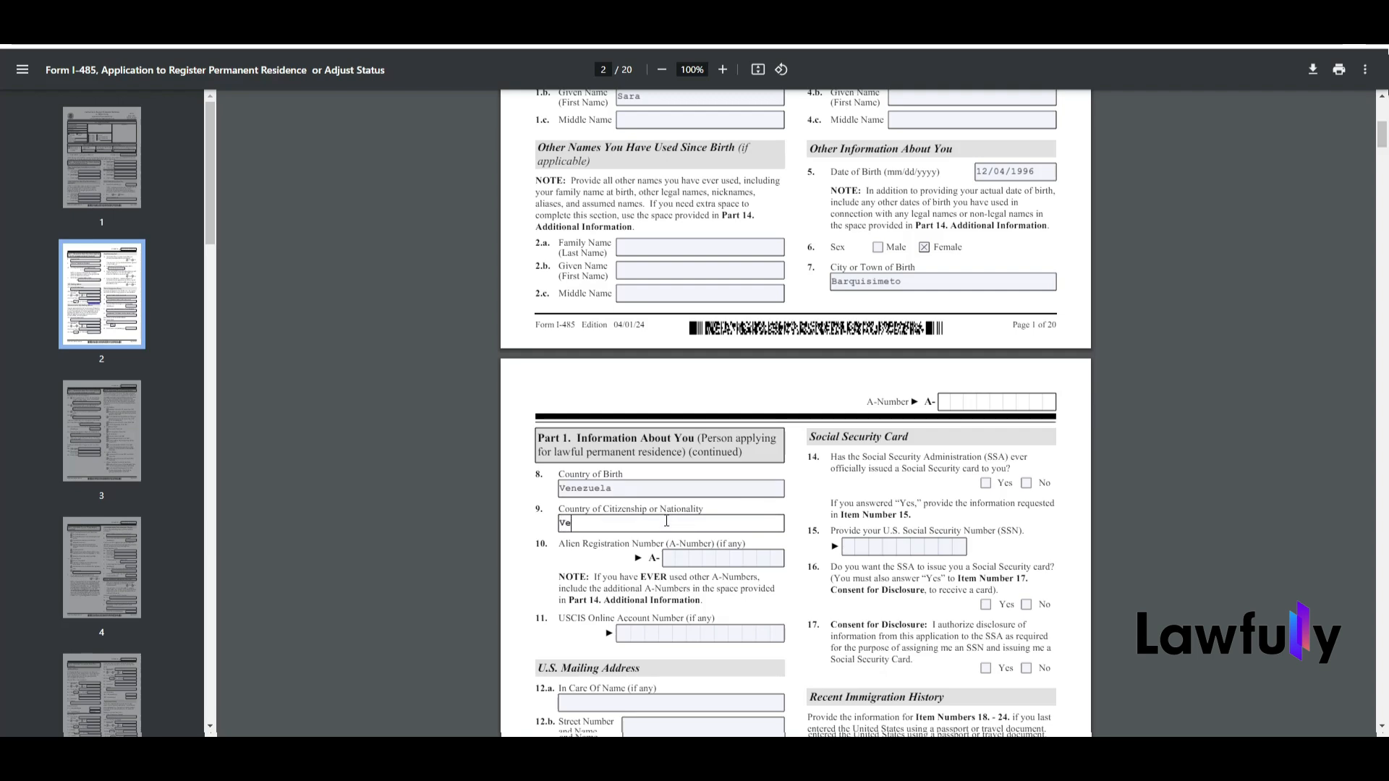
{"action": "left_click_drag", "start_coordinate": [1383, 137], "coordinate": [1384, 152]}
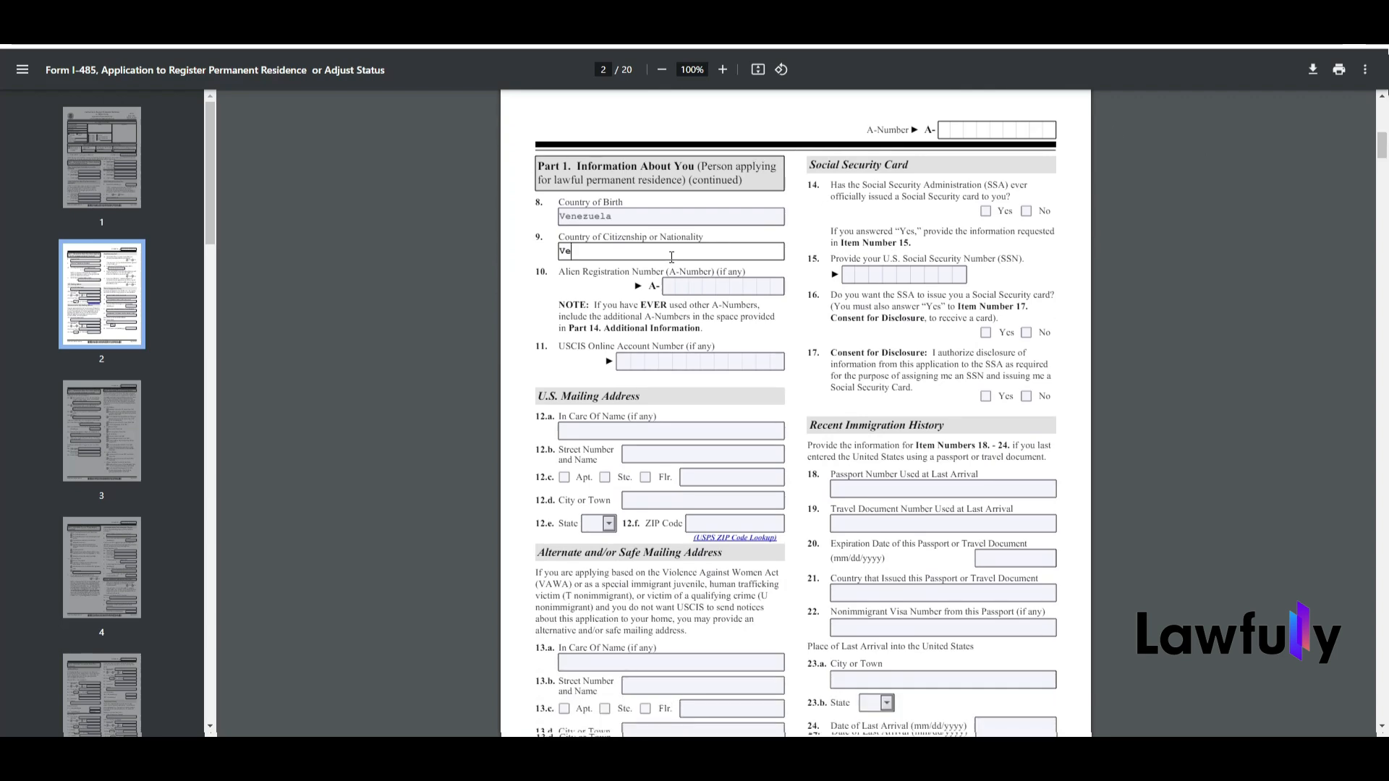
{"action": "type", "text": "nezuelan"}
{"action": "left_click", "coordinate": [671, 286]}
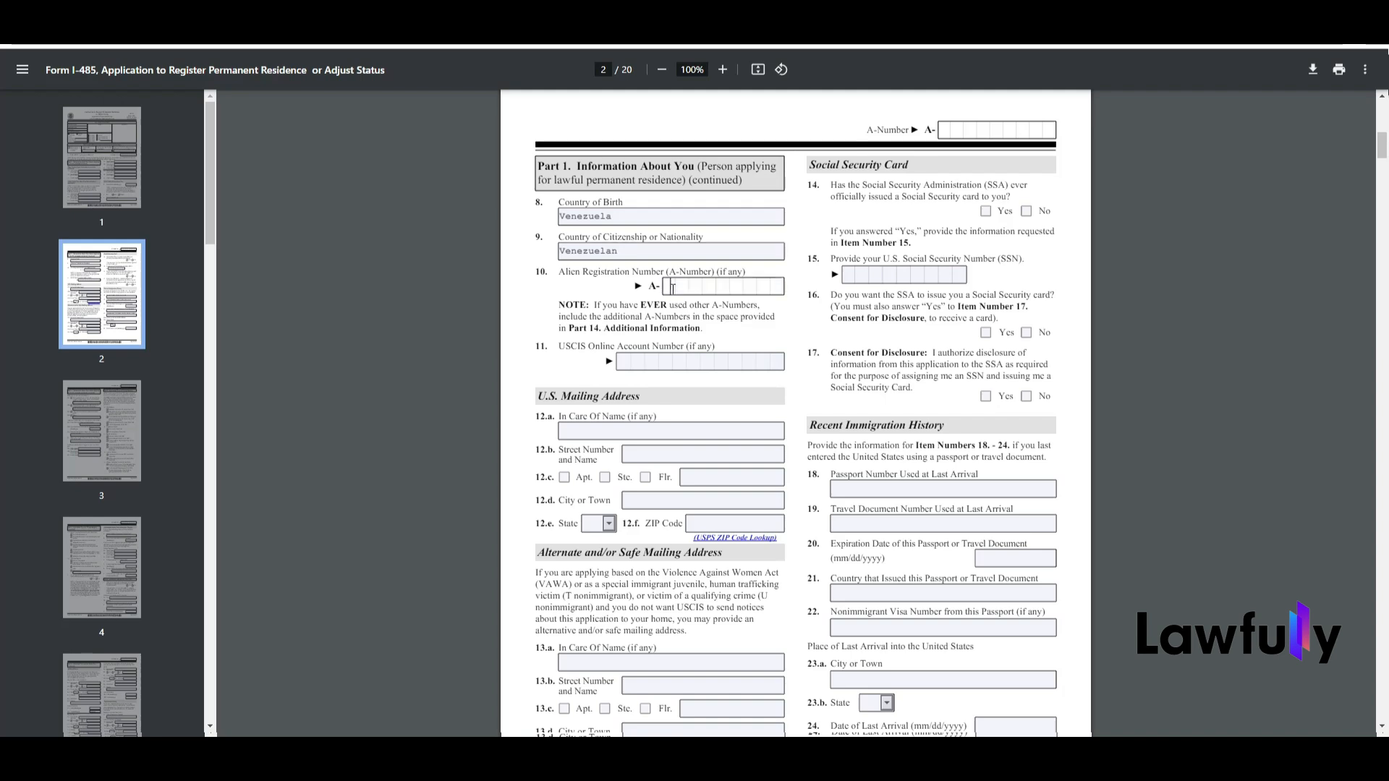
{"action": "type", "text": "012345678"}
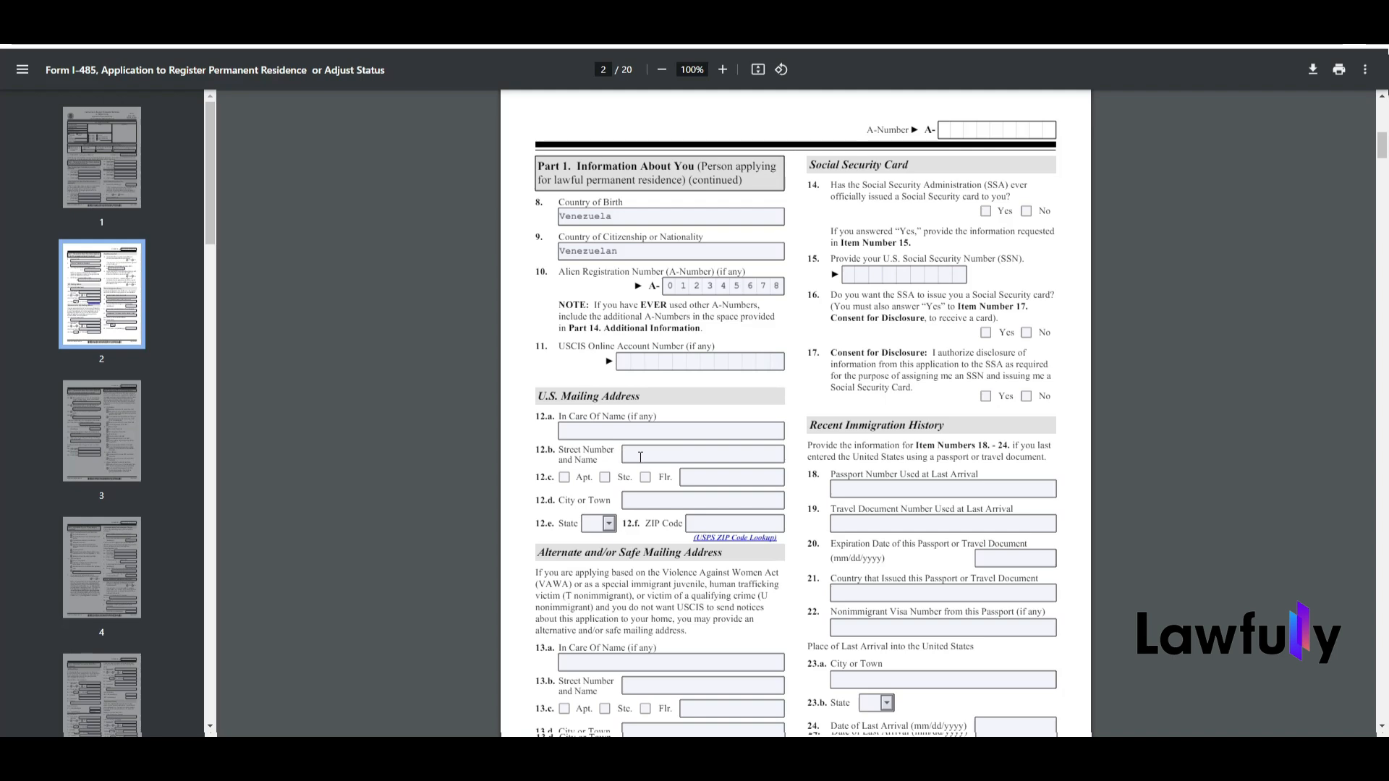
Step: Fill in the U.S. Mailing Address with the applicant's street, apartment number, city, state and ZIP code
{"action": "left_click", "coordinate": [640, 457]}
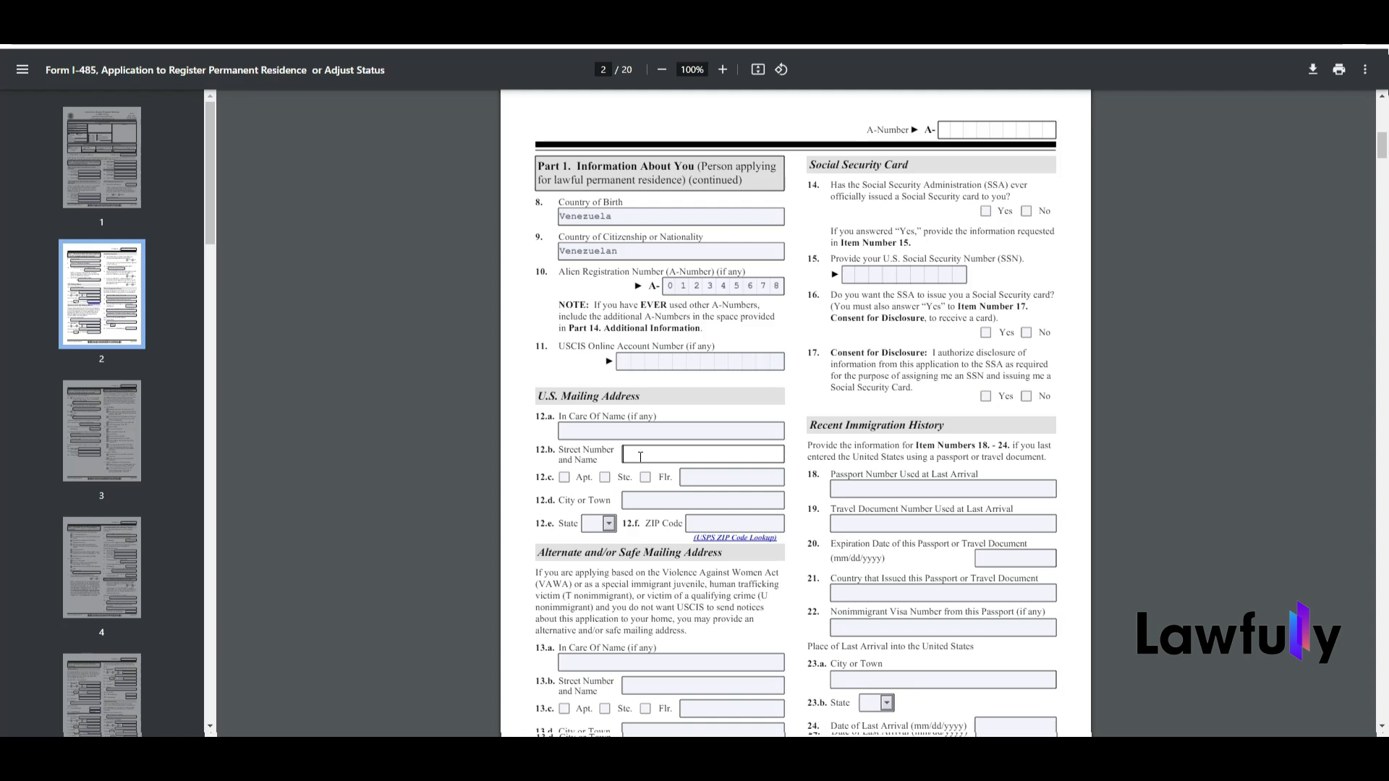
{"action": "type", "text": "Callesita"}
{"action": "left_click", "coordinate": [564, 477]}
{"action": "left_click", "coordinate": [703, 475]}
{"action": "left_click", "coordinate": [647, 502]}
{"action": "type", "text": "Miami"}
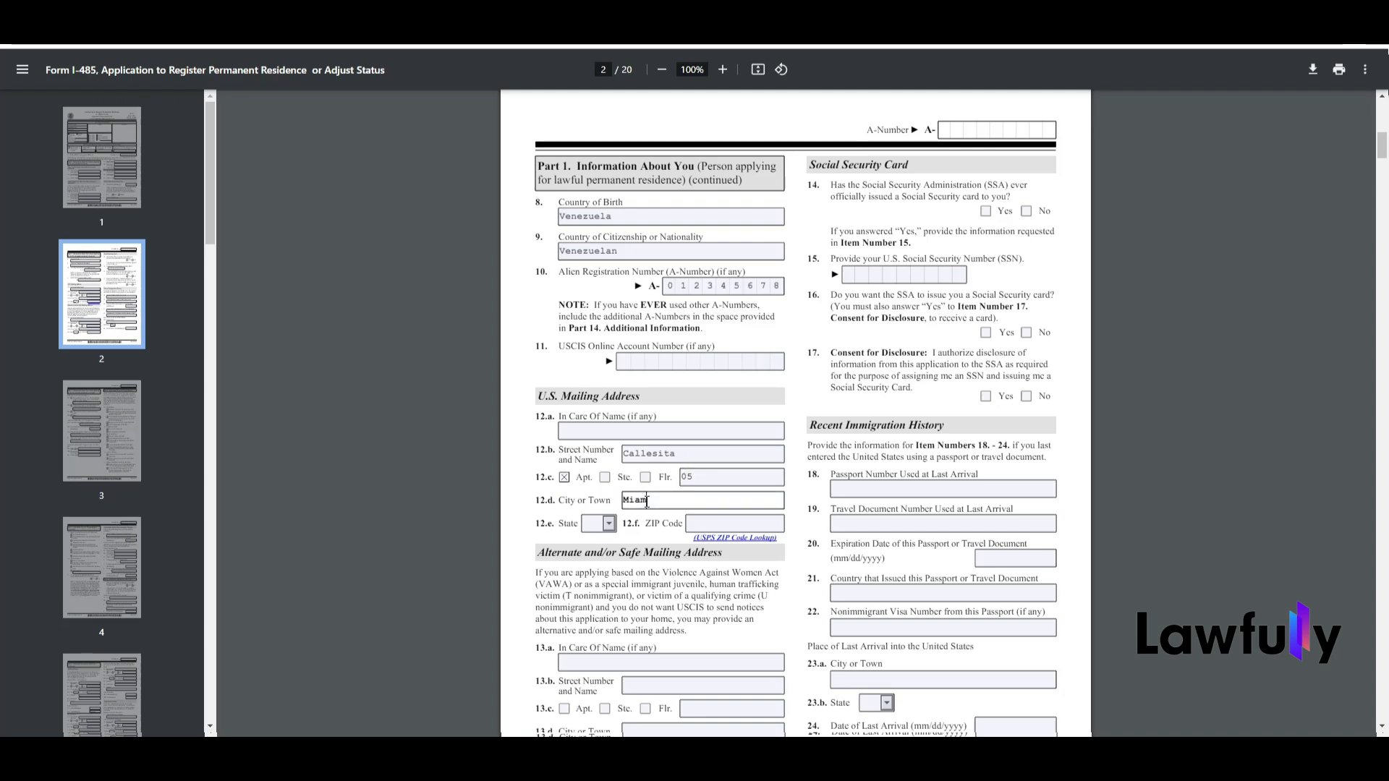
{"action": "type", "text": "f"}
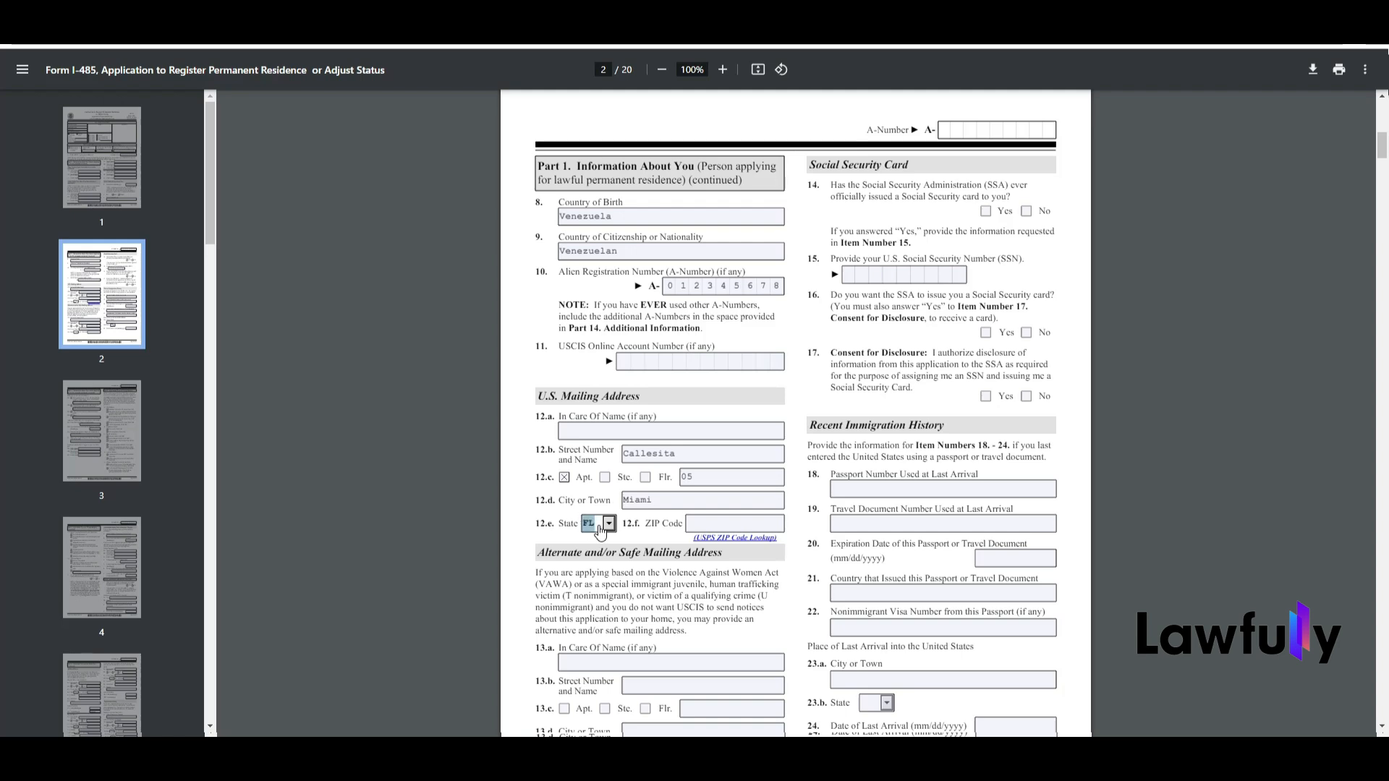
{"action": "left_click", "coordinate": [721, 522]}
{"action": "type", "text": "0000"}
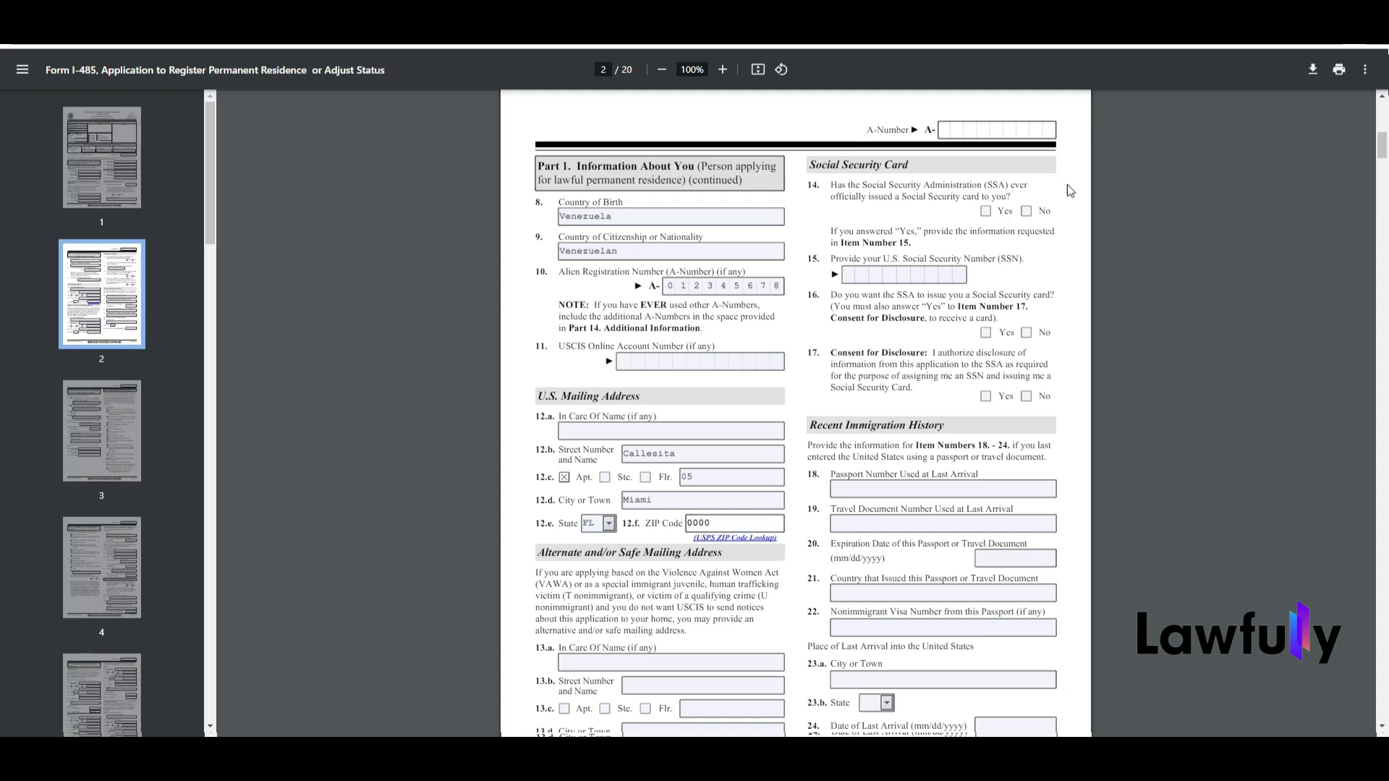
Step: Answer No to items 14, 16 and 17 in the Social Security Card section
{"action": "left_click", "coordinate": [1026, 210]}
{"action": "left_click", "coordinate": [1032, 333]}
{"action": "left_click", "coordinate": [1030, 214]}
{"action": "left_click", "coordinate": [1030, 214]}
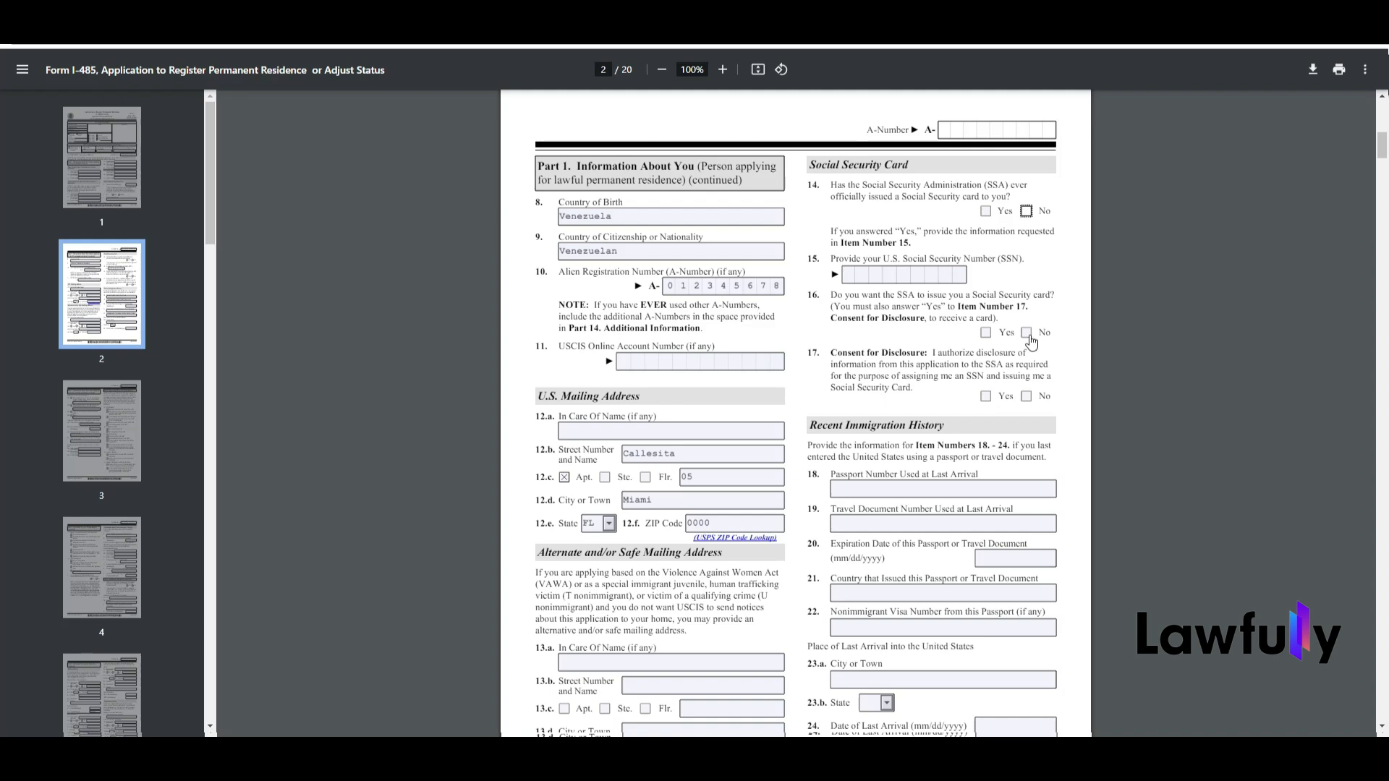
{"action": "left_click", "coordinate": [1027, 337]}
{"action": "left_click", "coordinate": [1027, 336]}
{"action": "left_click", "coordinate": [1028, 397]}
{"action": "left_click", "coordinate": [1027, 397]}
Step: Enter the passport number used at last arrival in item 18, leaving the travel document number blank
{"action": "scroll", "coordinate": [1382, 145], "scroll_direction": "down", "scroll_amount": 2}
{"action": "left_click", "coordinate": [985, 363]}
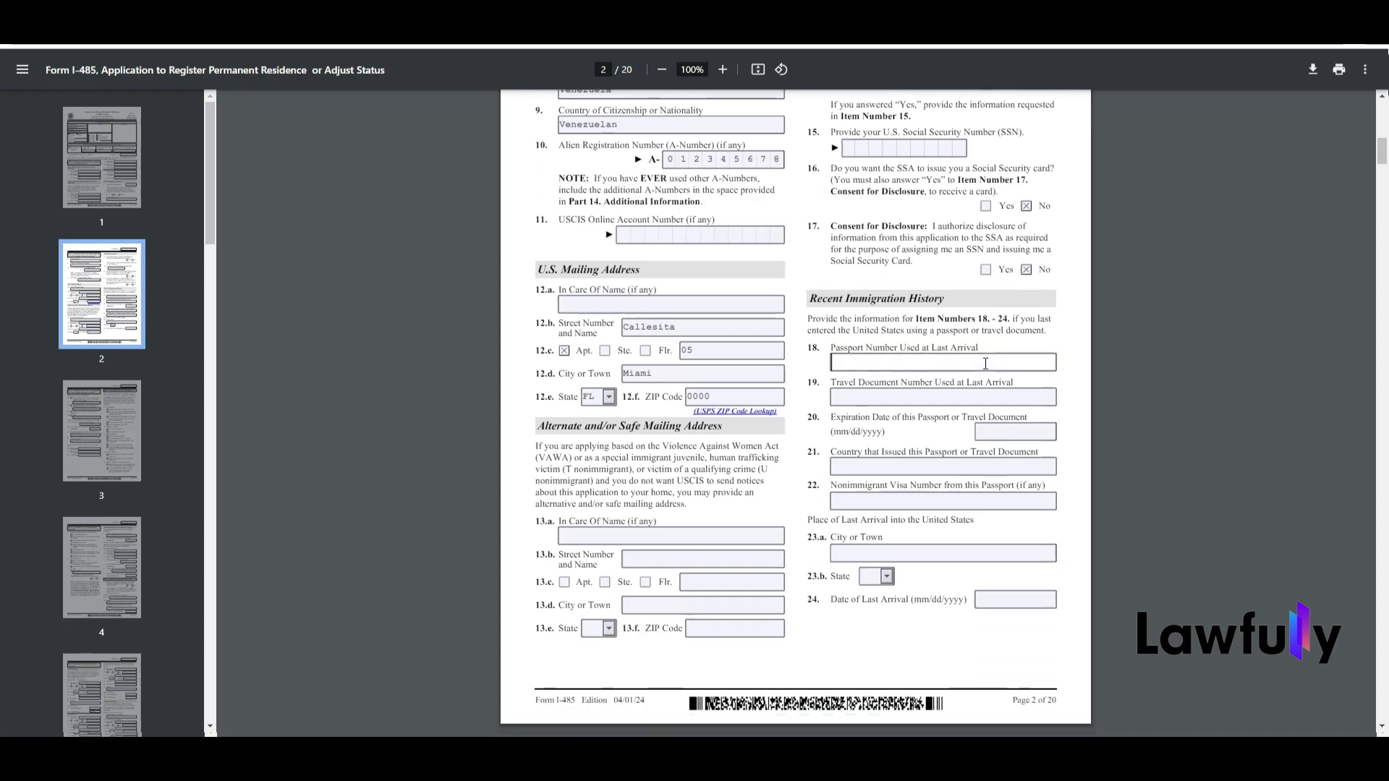
{"action": "type", "text": "1231"}
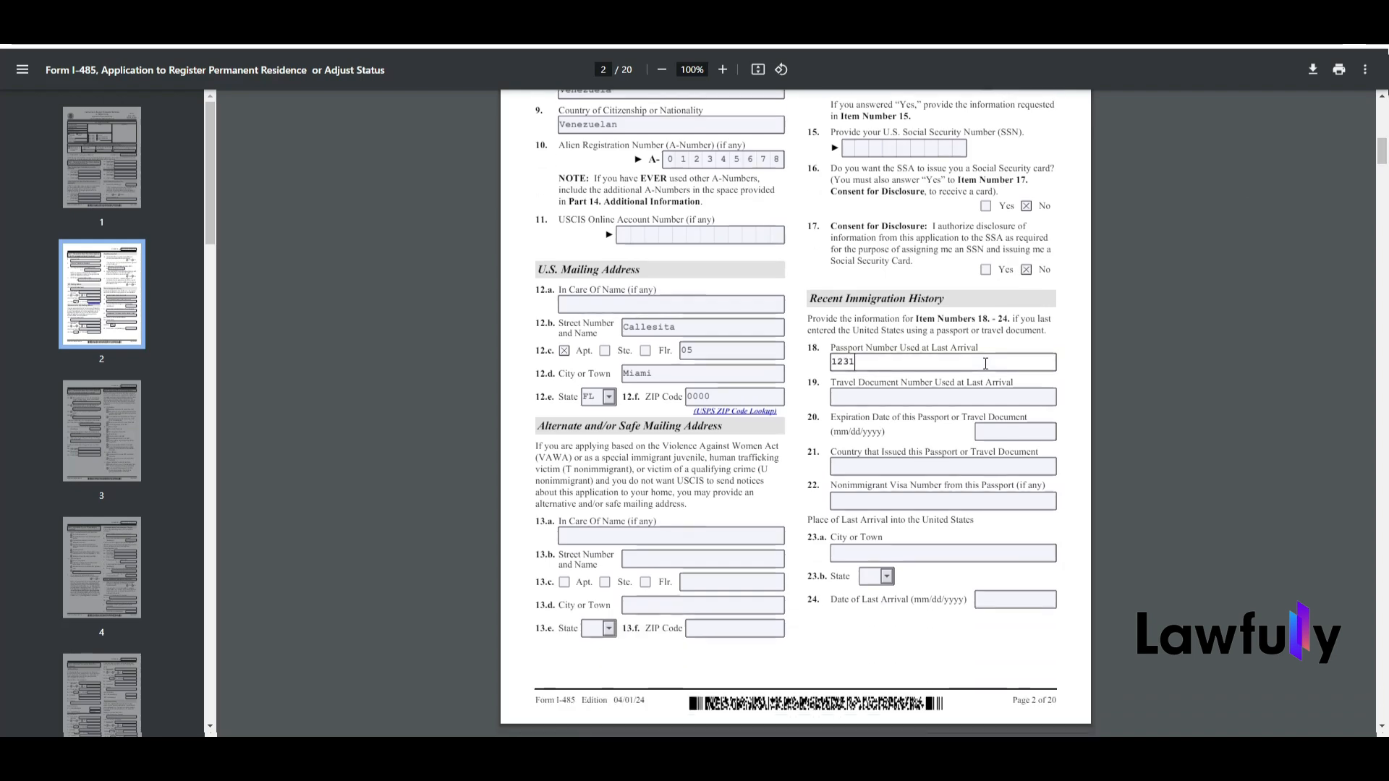
{"action": "type", "text": "23123"}
{"action": "left_click", "coordinate": [894, 399]}
Step: Enter 04/05/2026 as the passport's expiration date and Venezuela as the issuing country
{"action": "left_click", "coordinate": [1003, 433]}
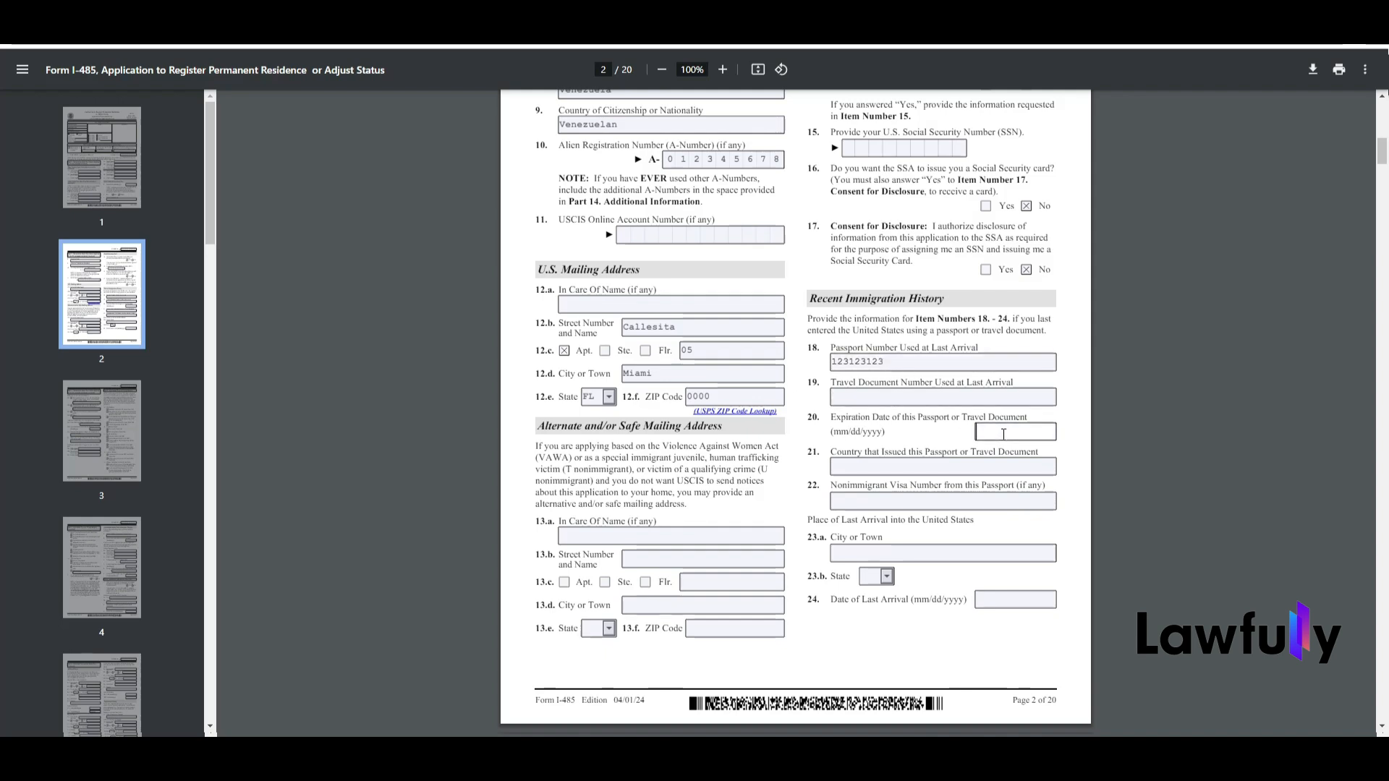
{"action": "type", "text": "04/05/20"}
{"action": "type", "text": "26"}
{"action": "left_click", "coordinate": [871, 466]}
{"action": "type", "text": "Venezuela"}
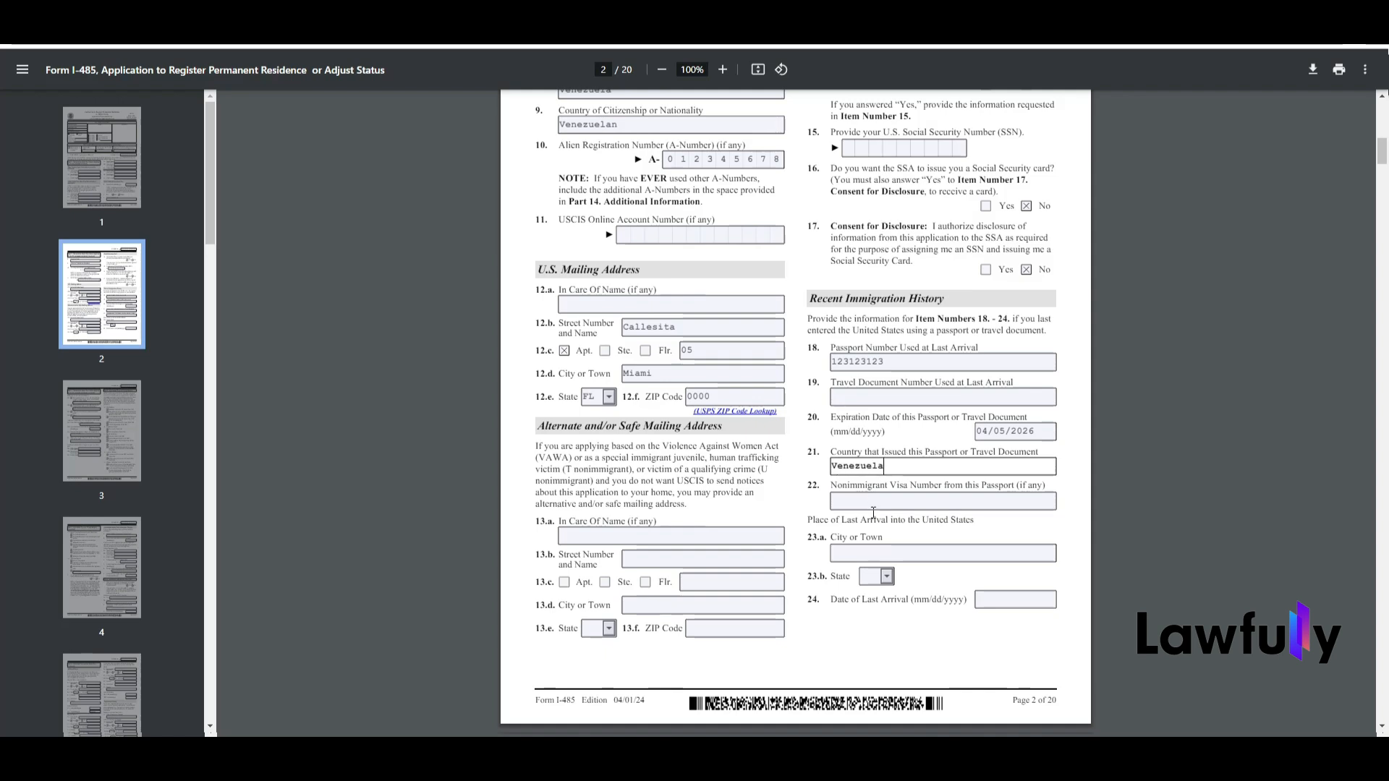
Step: Set the place of last arrival into the United States to Miami, state FL
{"action": "left_click", "coordinate": [874, 554]}
{"action": "type", "text": "Miami"}
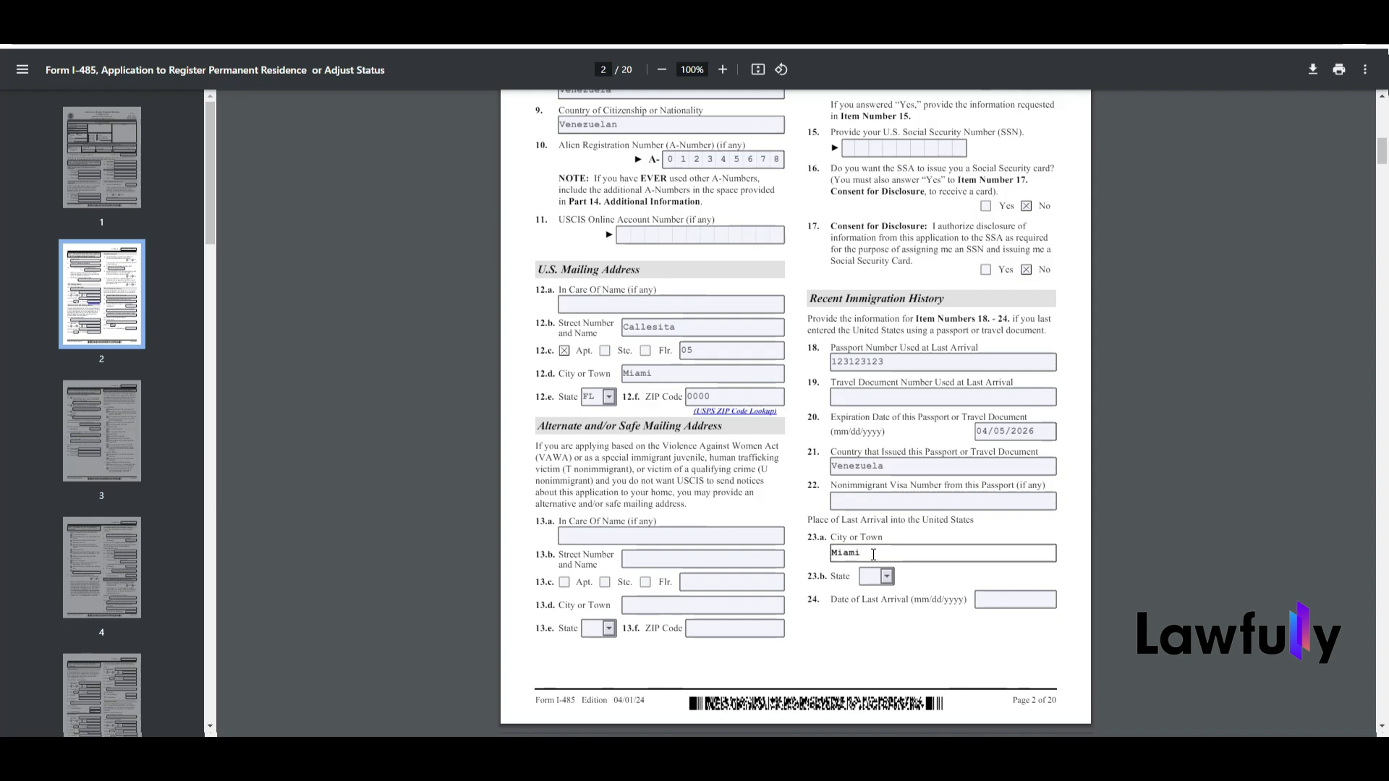
{"action": "left_click", "coordinate": [873, 583]}
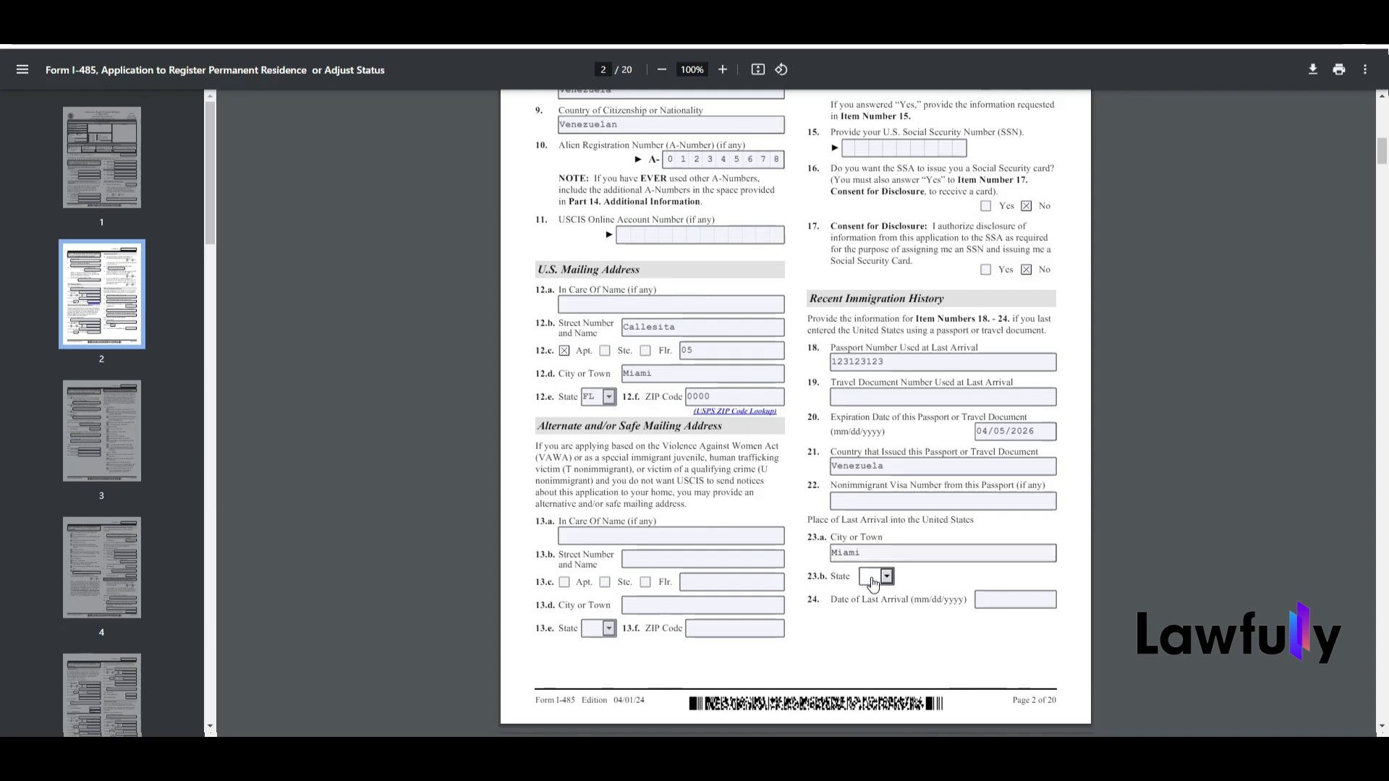
{"action": "key", "text": "f"}
Step: Enter 18/06/2023 as the date of last arrival in item 24
{"action": "left_click", "coordinate": [1031, 600]}
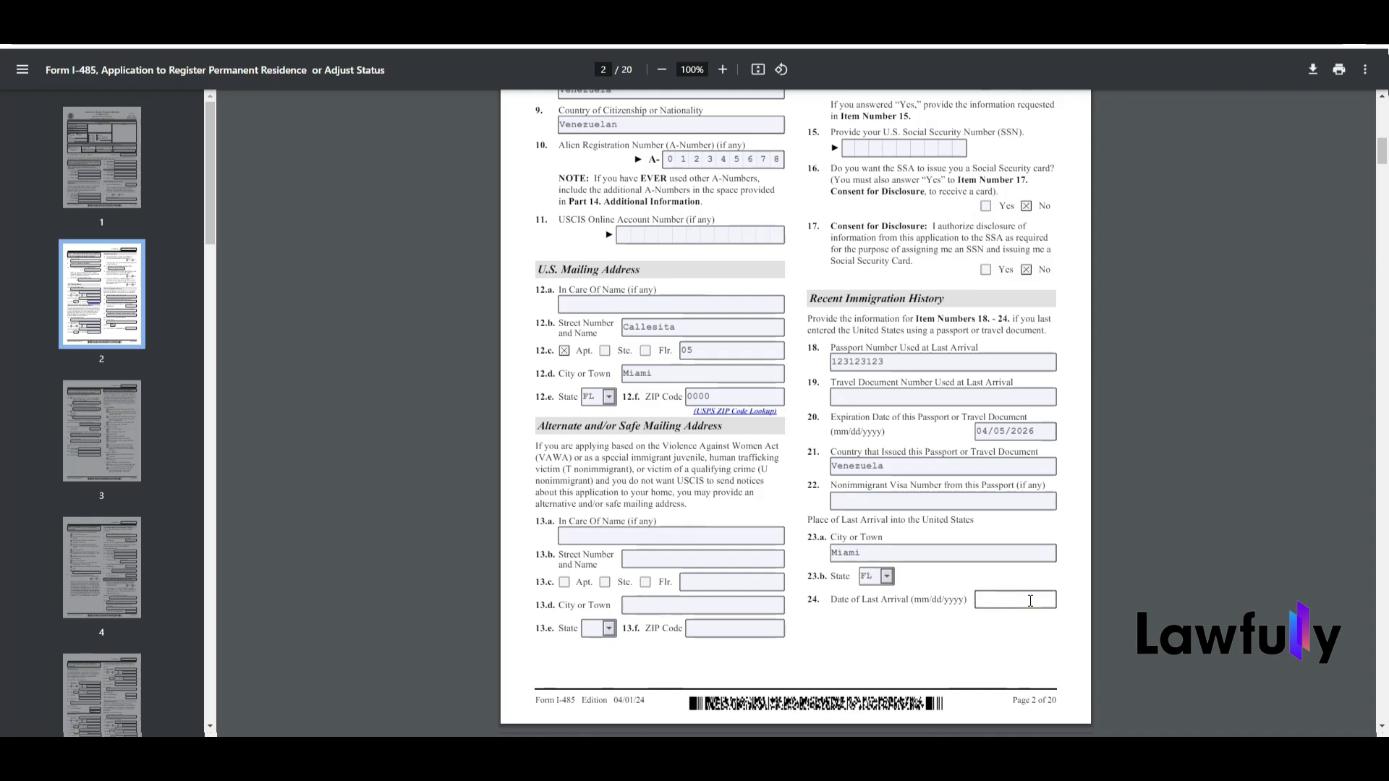
{"action": "type", "text": "18/06/2023"}
Step: Select Immediate relative of a U.S. citizen, Form I-130, as the family-based filing category in Part 2
{"action": "left_click", "coordinate": [1382, 173]}
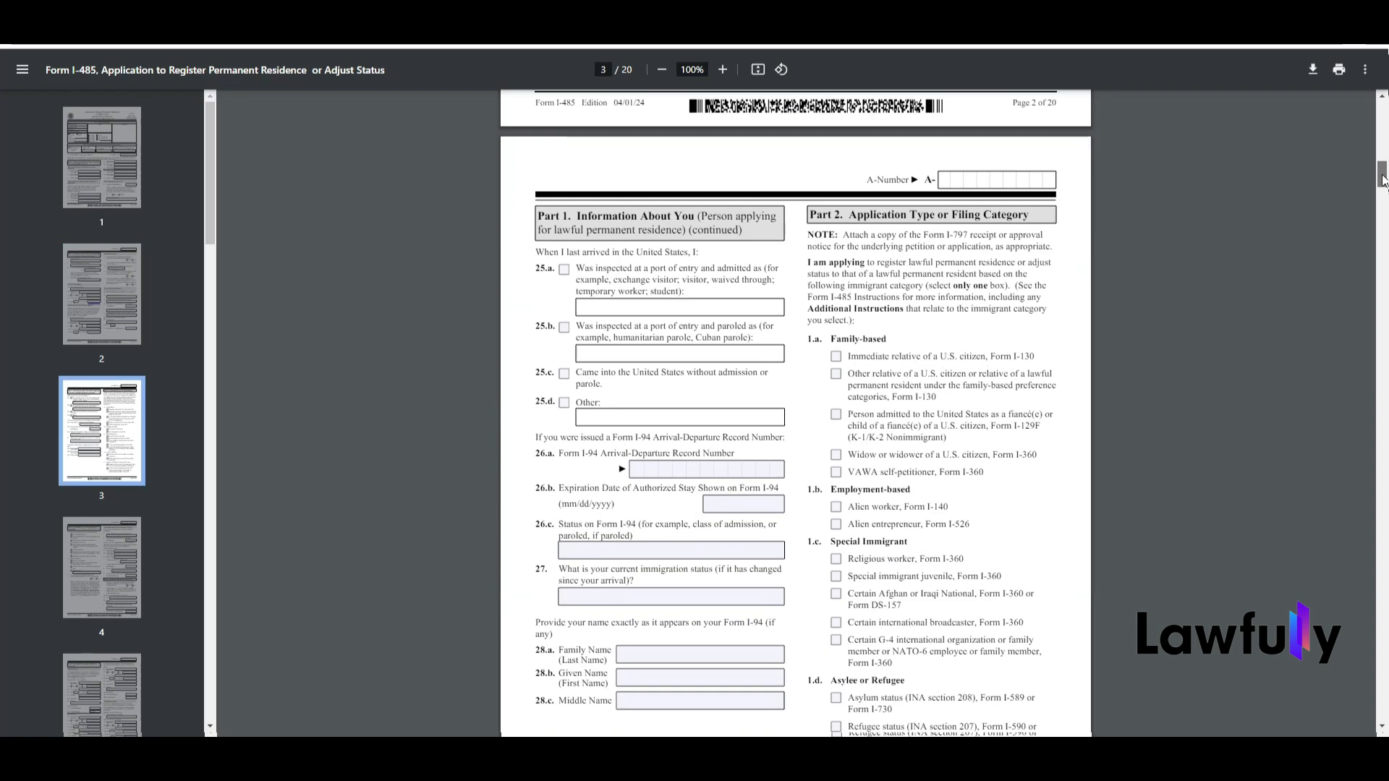
{"action": "scroll", "coordinate": [1382, 181], "scroll_direction": "down", "scroll_amount": 1}
{"action": "scroll", "coordinate": [1381, 181], "scroll_direction": "down", "scroll_amount": 1}
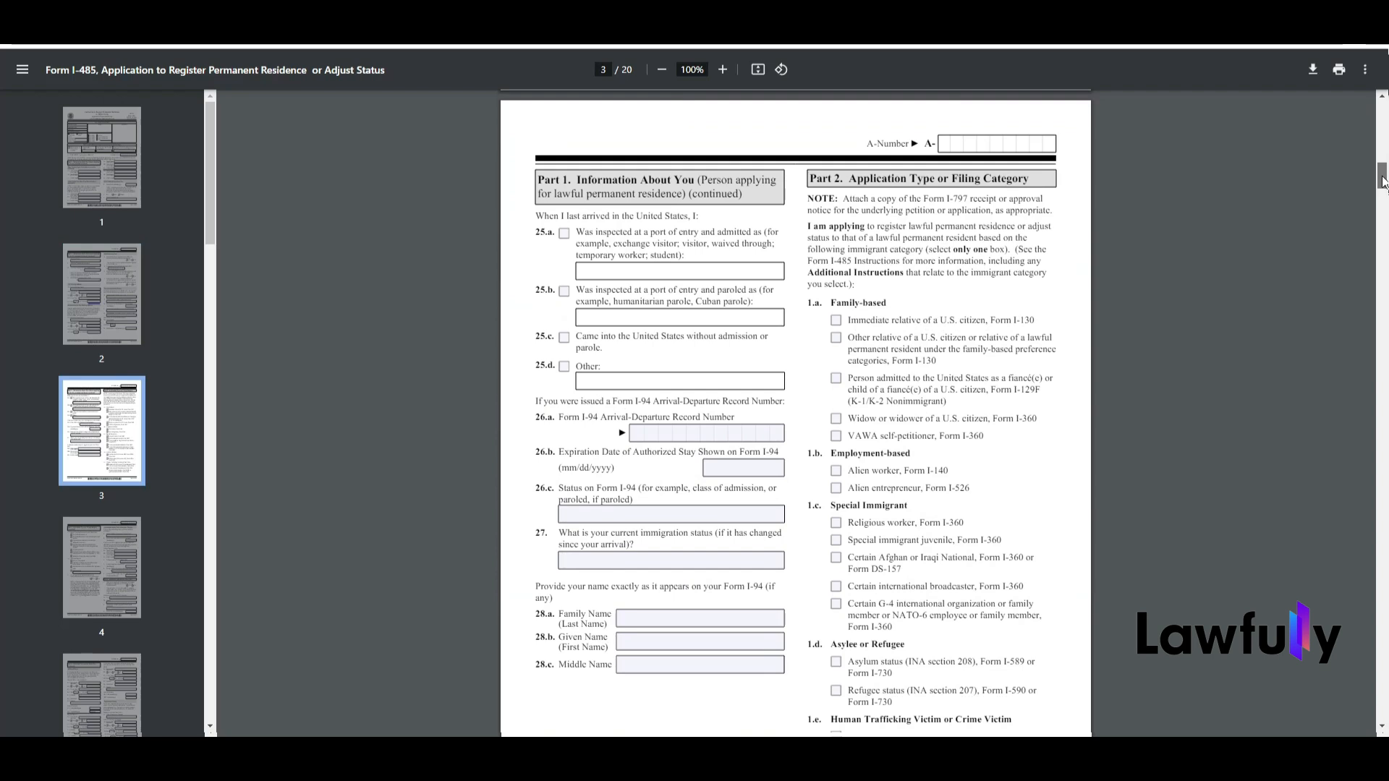
{"action": "scroll", "coordinate": [1382, 180], "scroll_direction": "down", "scroll_amount": 1}
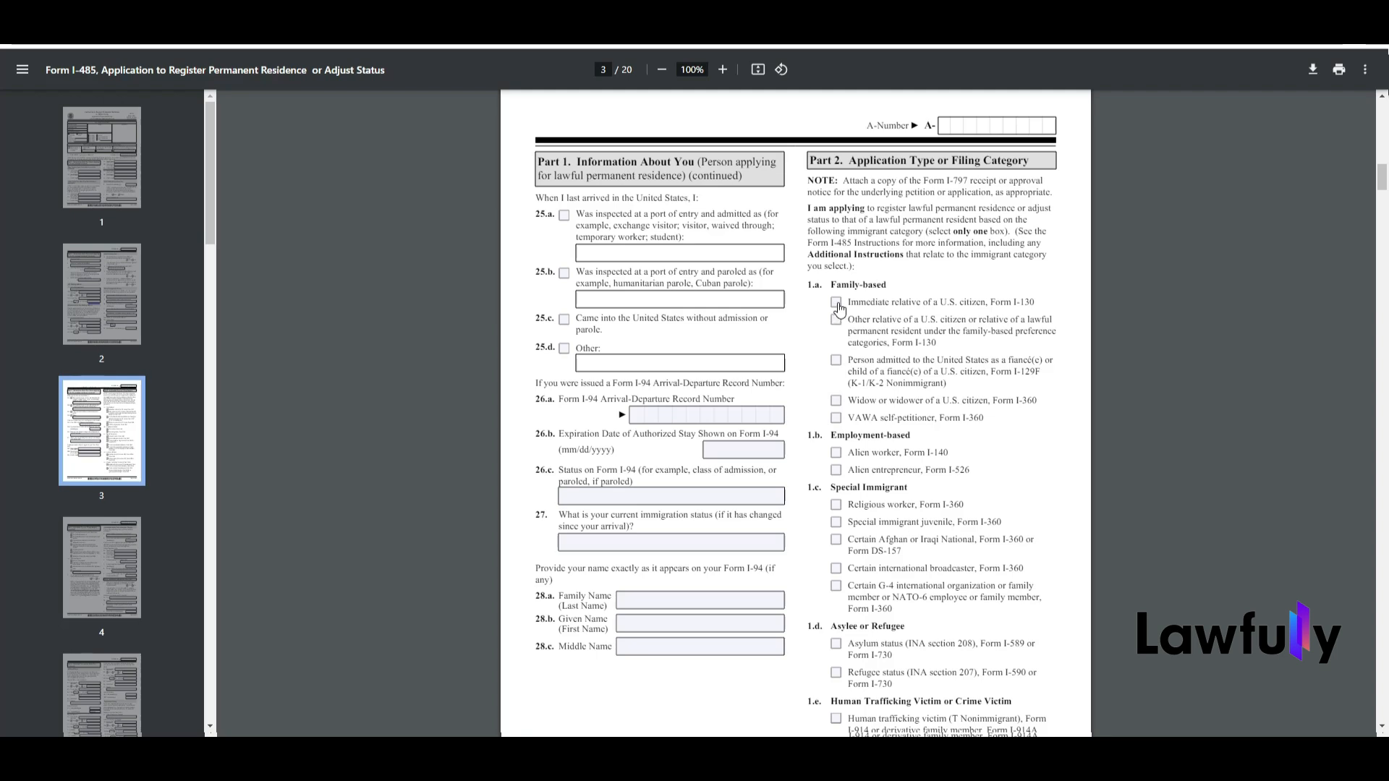
{"action": "left_click", "coordinate": [837, 304]}
{"action": "left_click", "coordinate": [837, 304]}
Step: Answer No in Part 3 item 1 about having applied for an immigrant visa at a U.S. Embassy or Consulate abroad
{"action": "left_click_drag", "start_coordinate": [1383, 181], "coordinate": [1384, 211]}
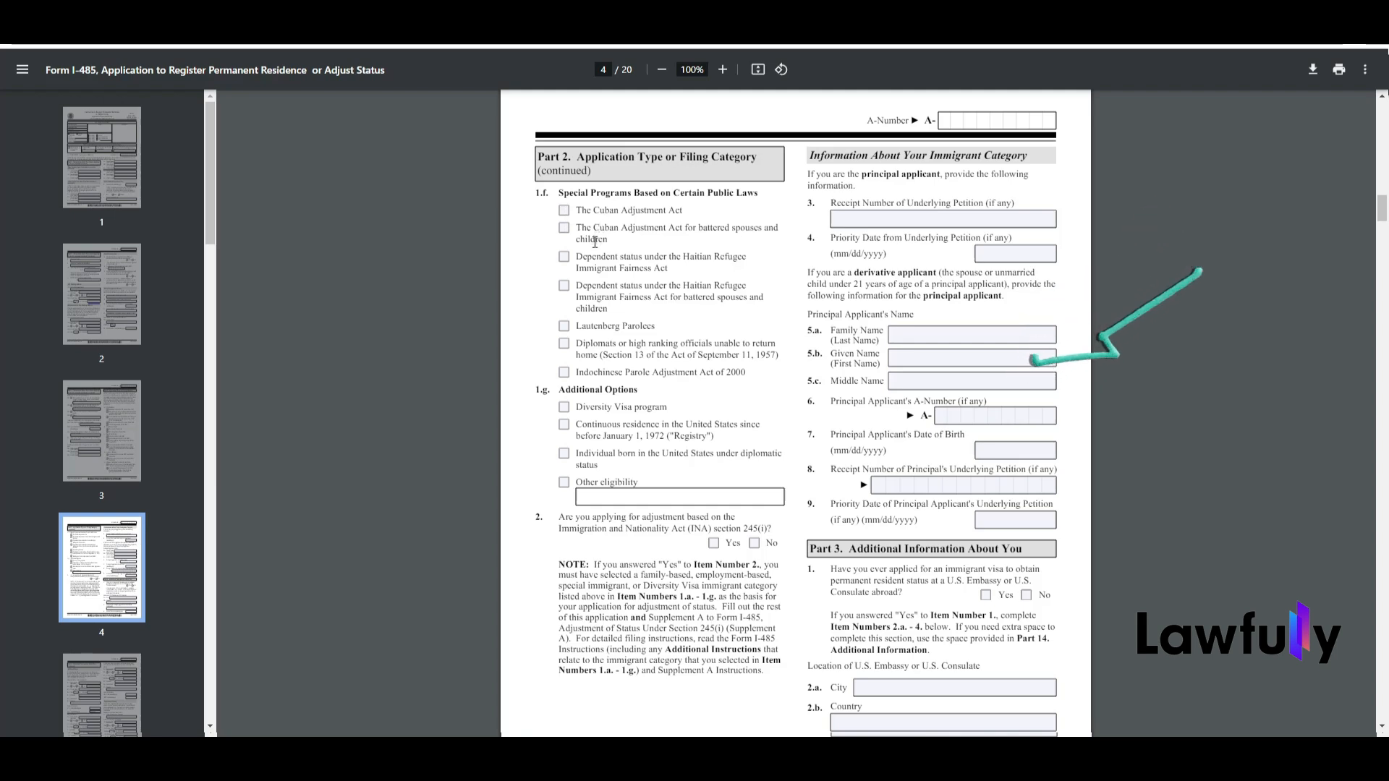
{"action": "scroll", "coordinate": [1339, 211], "scroll_direction": "down", "scroll_amount": 5}
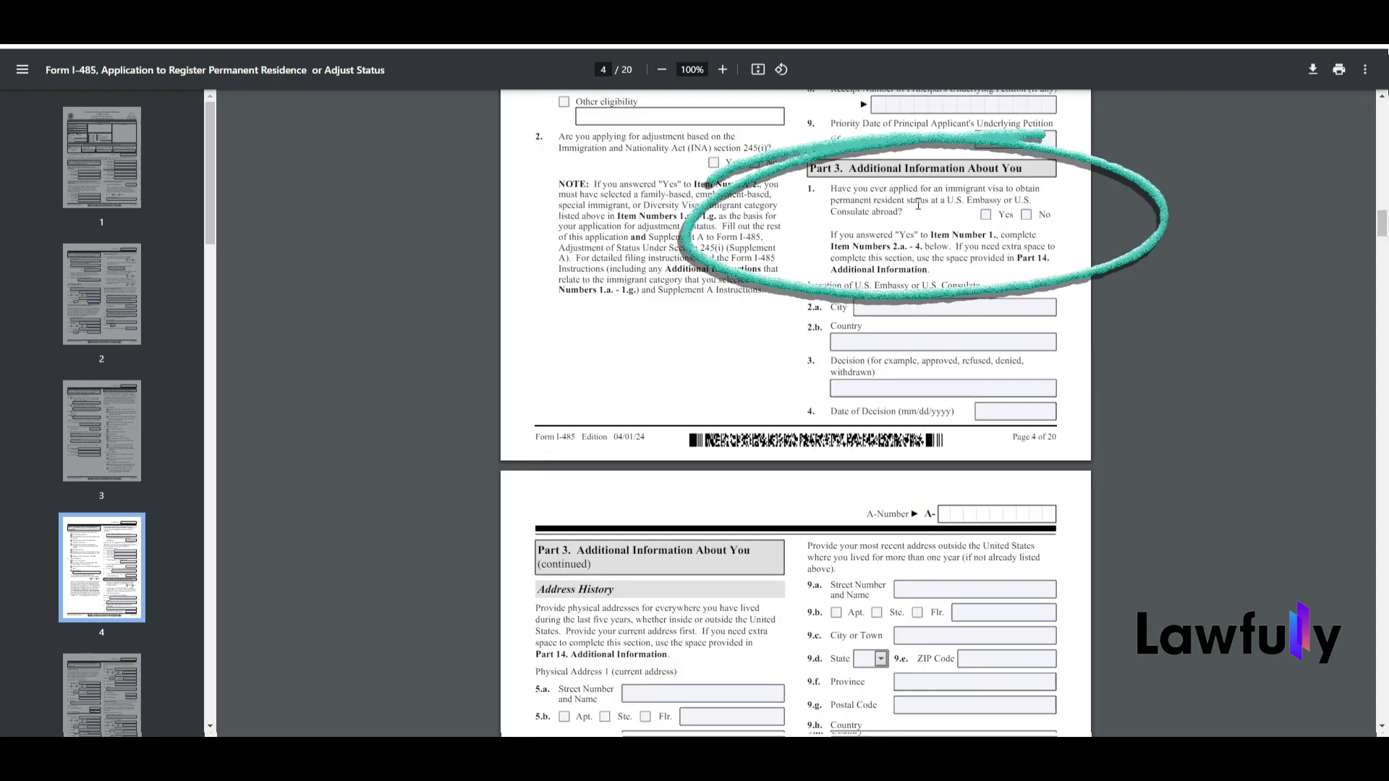
{"action": "left_click", "coordinate": [1026, 214]}
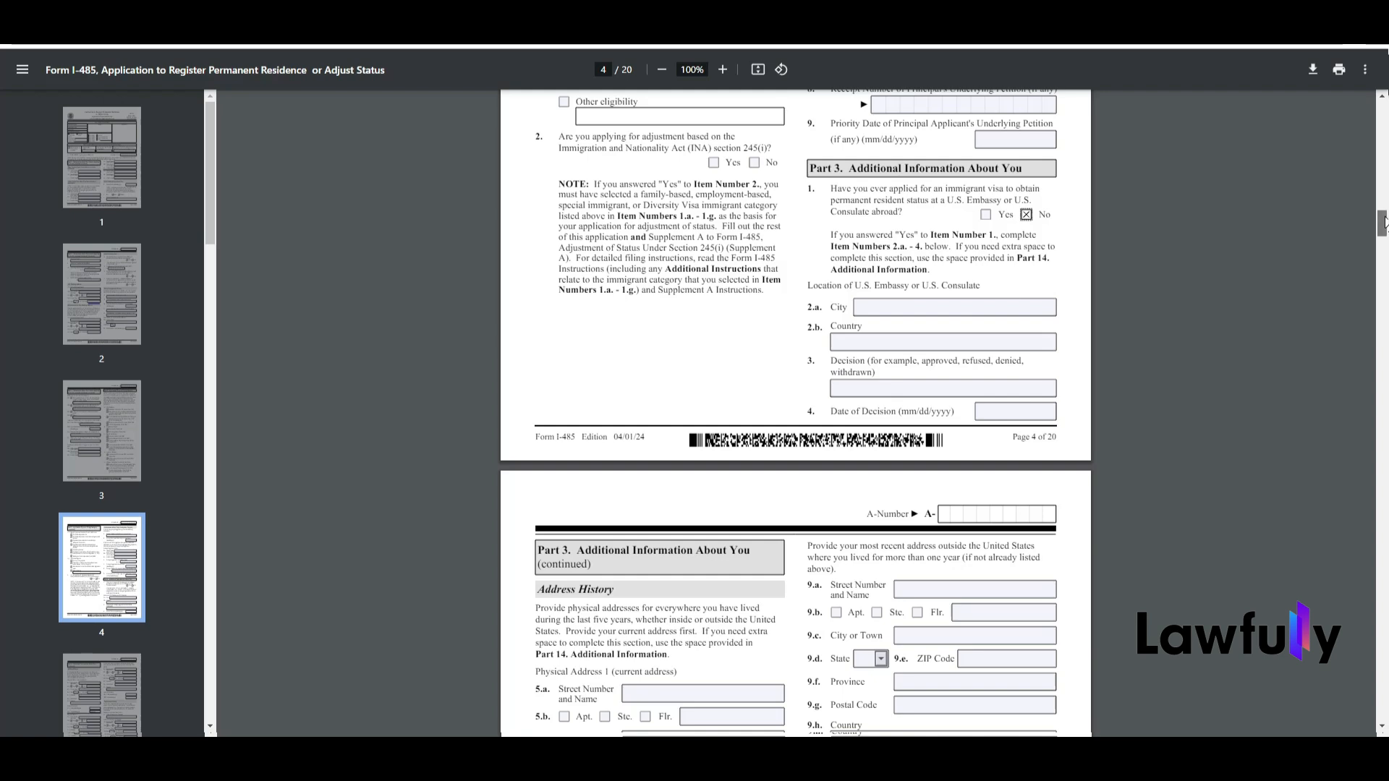
{"action": "left_click_drag", "start_coordinate": [1384, 222], "coordinate": [1384, 236]}
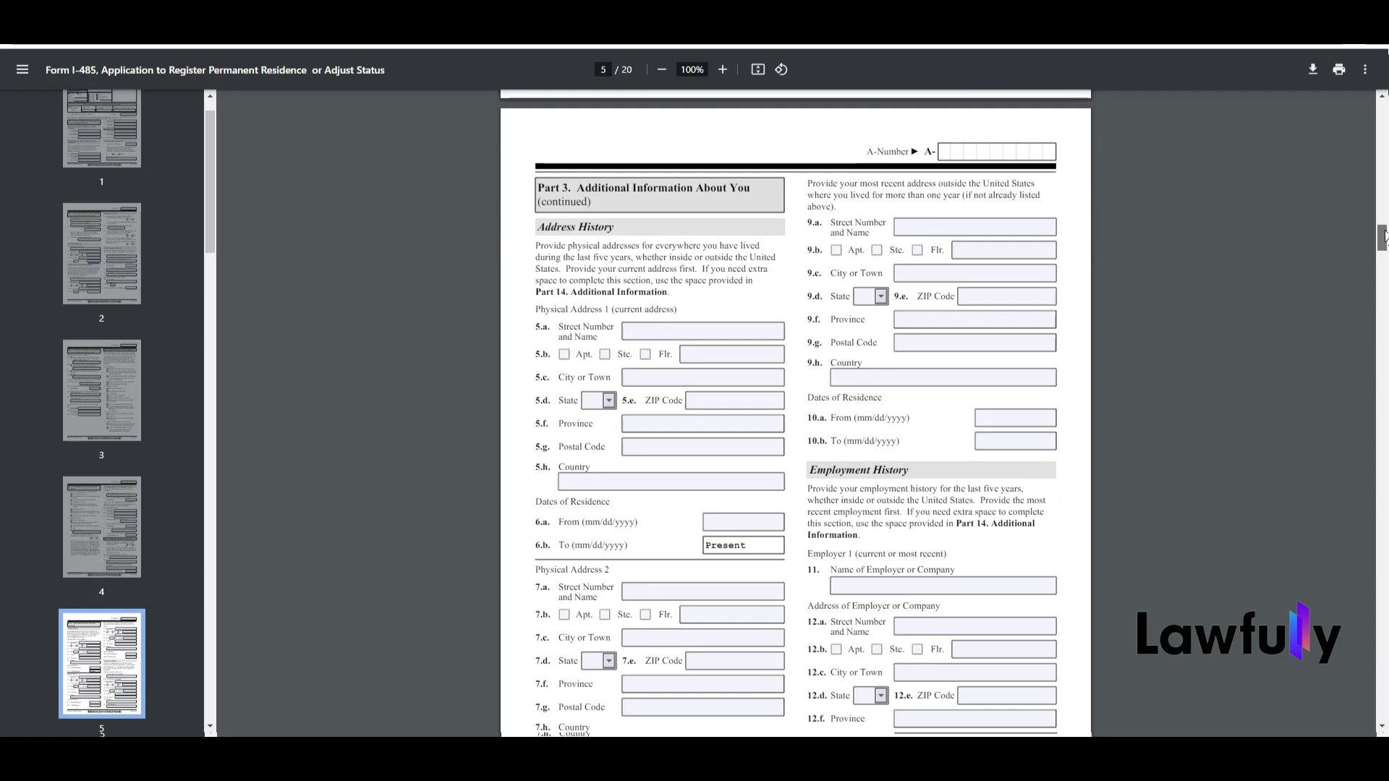
Step: Review the Address History and Employment History fields in Part 3, including the most recent address outside the United States
{"action": "left_click_drag", "start_coordinate": [1384, 236], "coordinate": [1383, 236]}
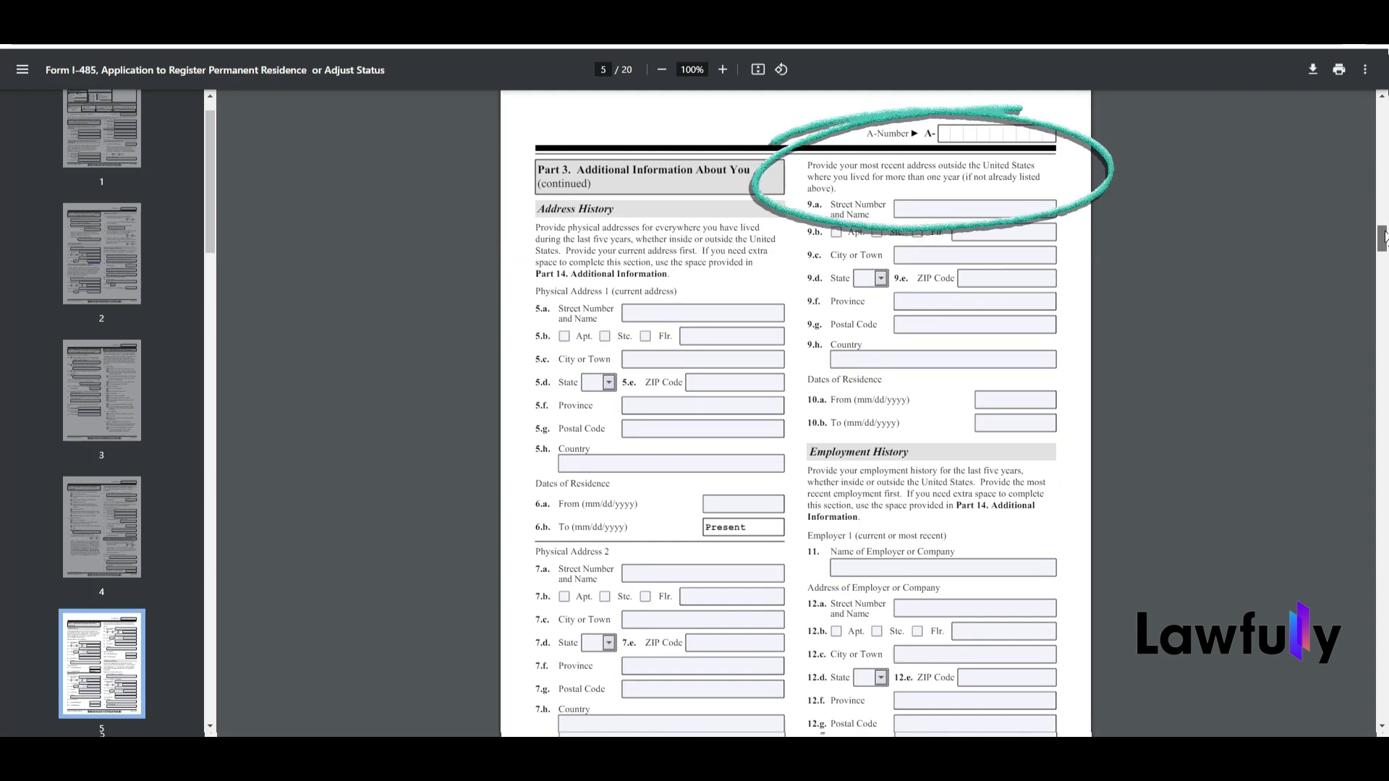
{"action": "scroll", "coordinate": [1383, 237], "scroll_direction": "down", "scroll_amount": 1}
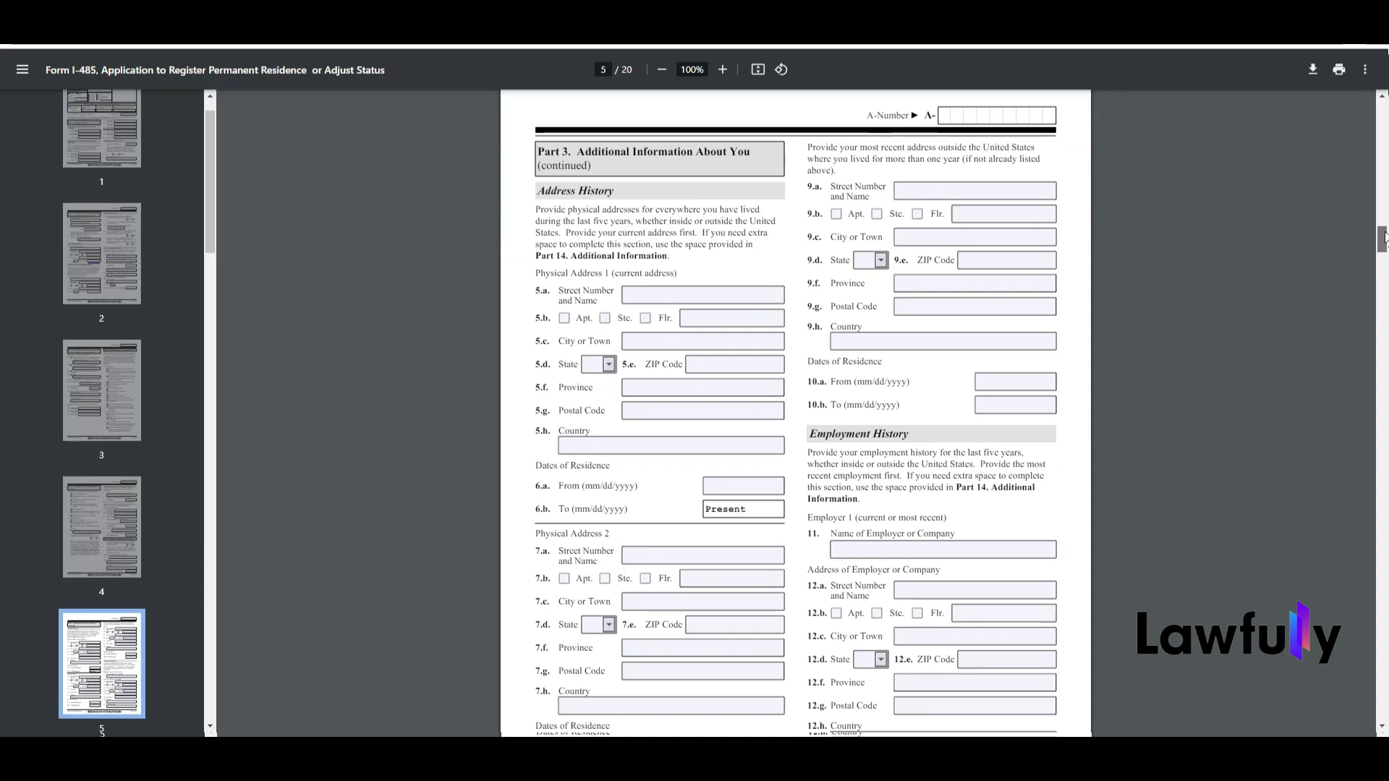
{"action": "scroll", "coordinate": [1383, 237], "scroll_direction": "down", "scroll_amount": 1}
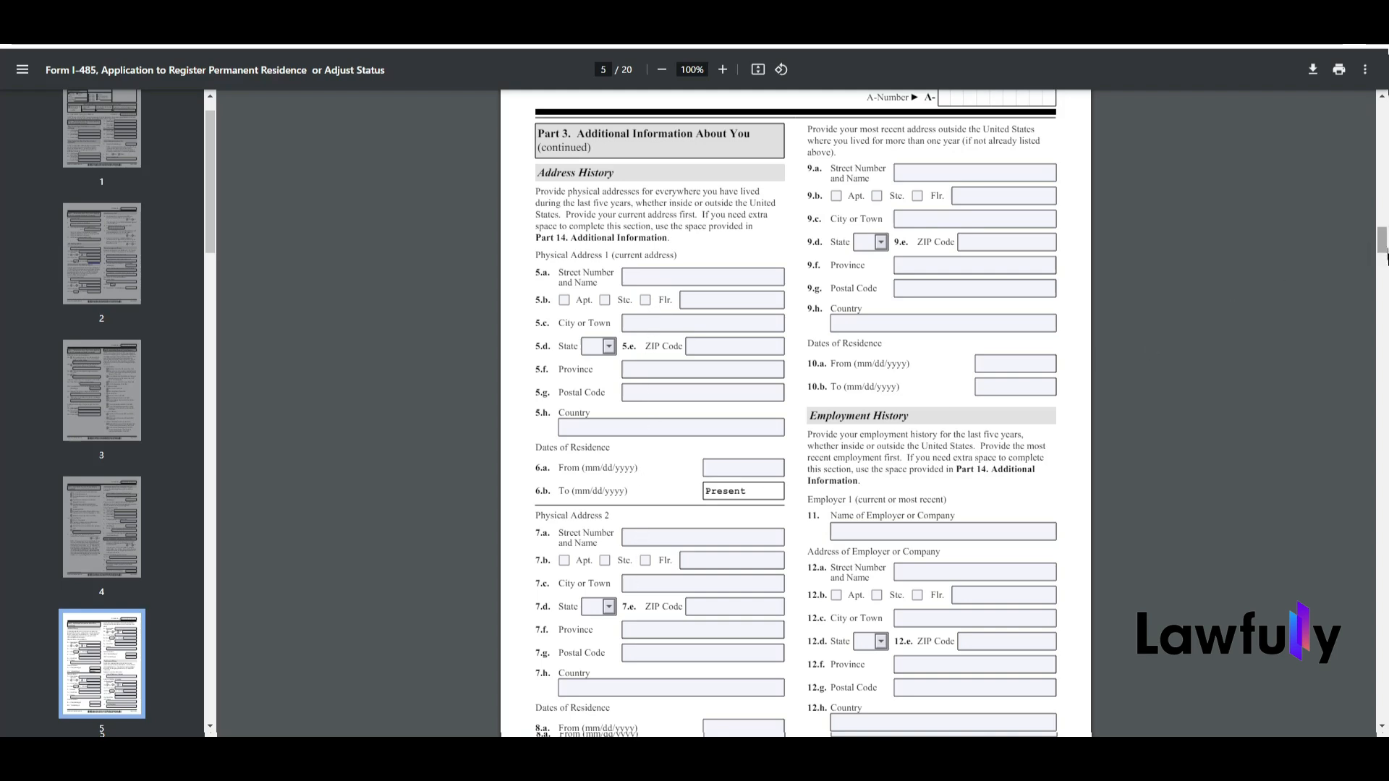
{"action": "left_click_drag", "start_coordinate": [1385, 250], "coordinate": [1385, 265]}
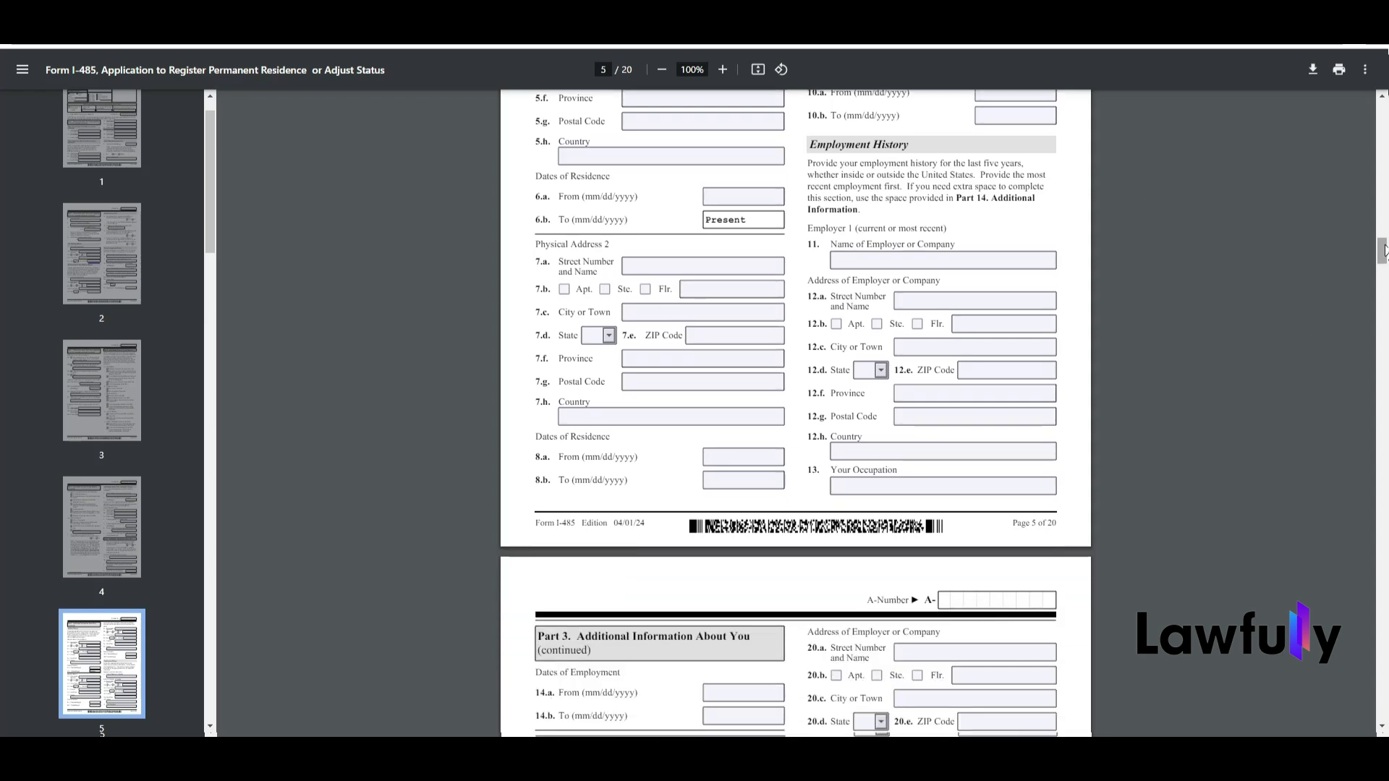
{"action": "left_click_drag", "start_coordinate": [1385, 249], "coordinate": [1384, 269]}
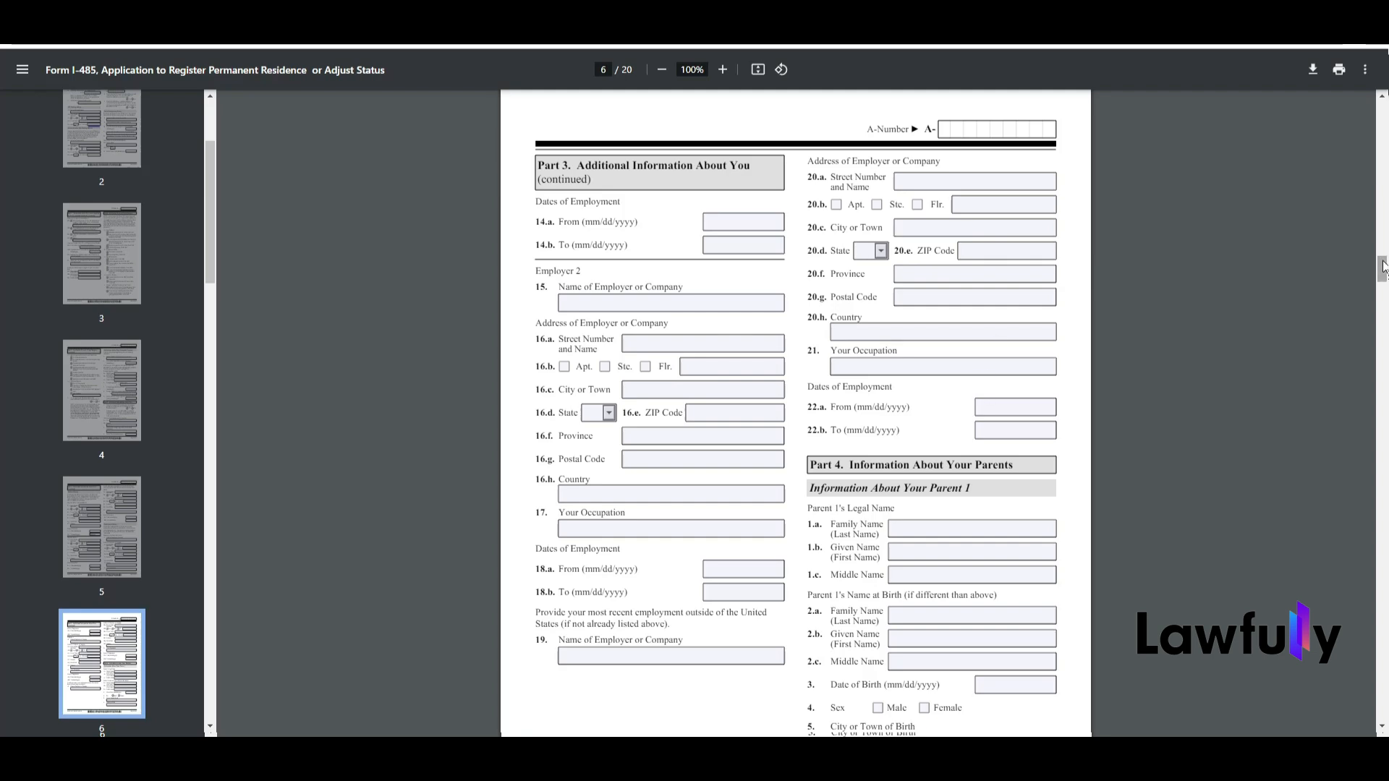
Step: Review Parts 4 to 7 covering parents, marital history, children and biographic information
{"action": "left_click_drag", "start_coordinate": [1383, 268], "coordinate": [1381, 296]}
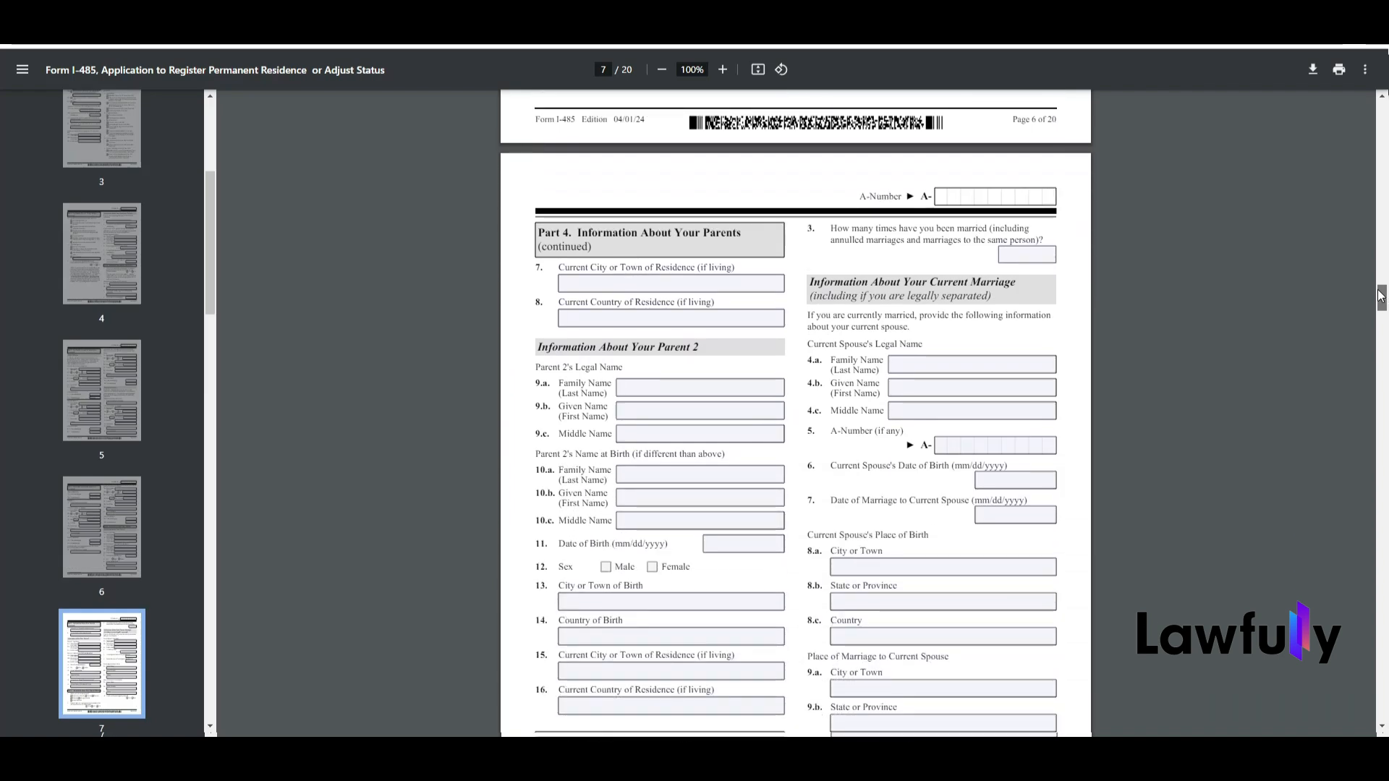
{"action": "left_click_drag", "start_coordinate": [1379, 295], "coordinate": [1380, 301]}
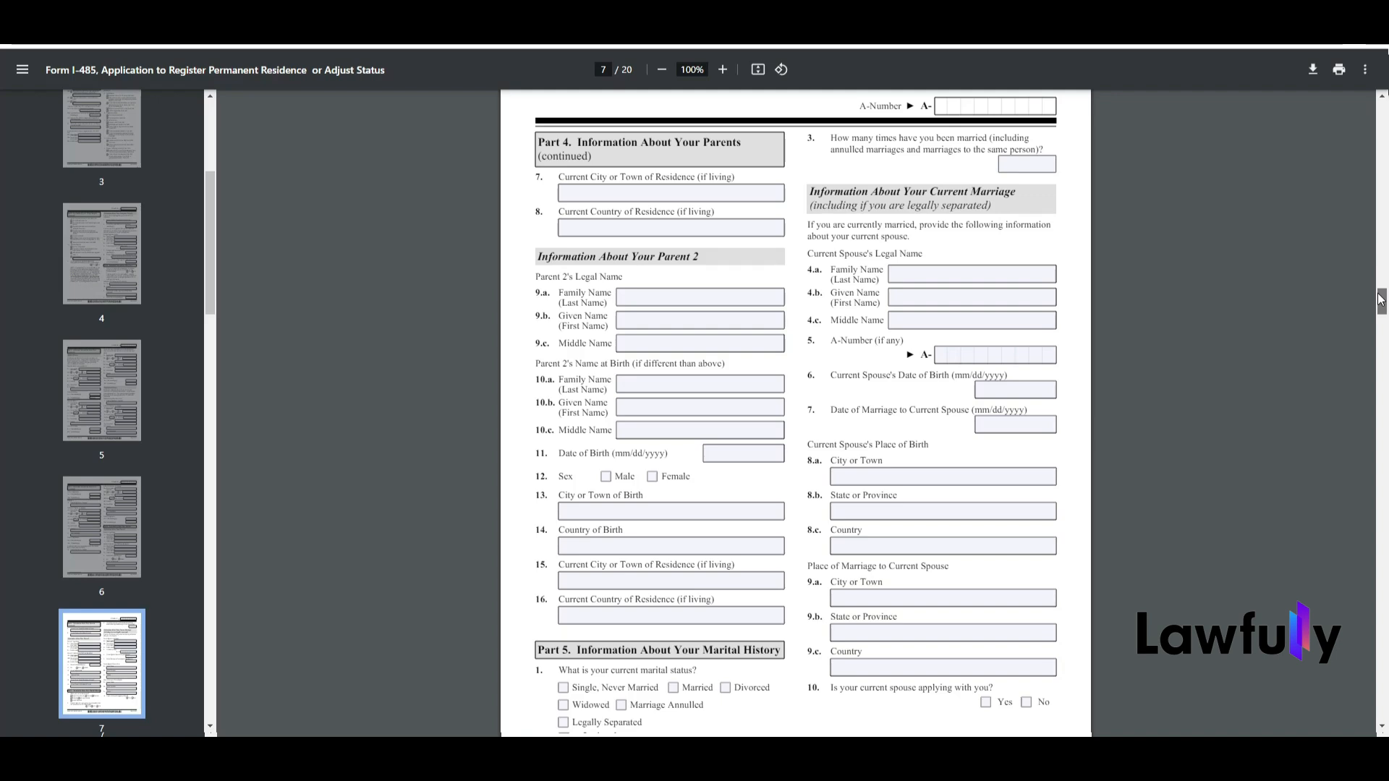
{"action": "left_click_drag", "start_coordinate": [1381, 299], "coordinate": [1381, 302]}
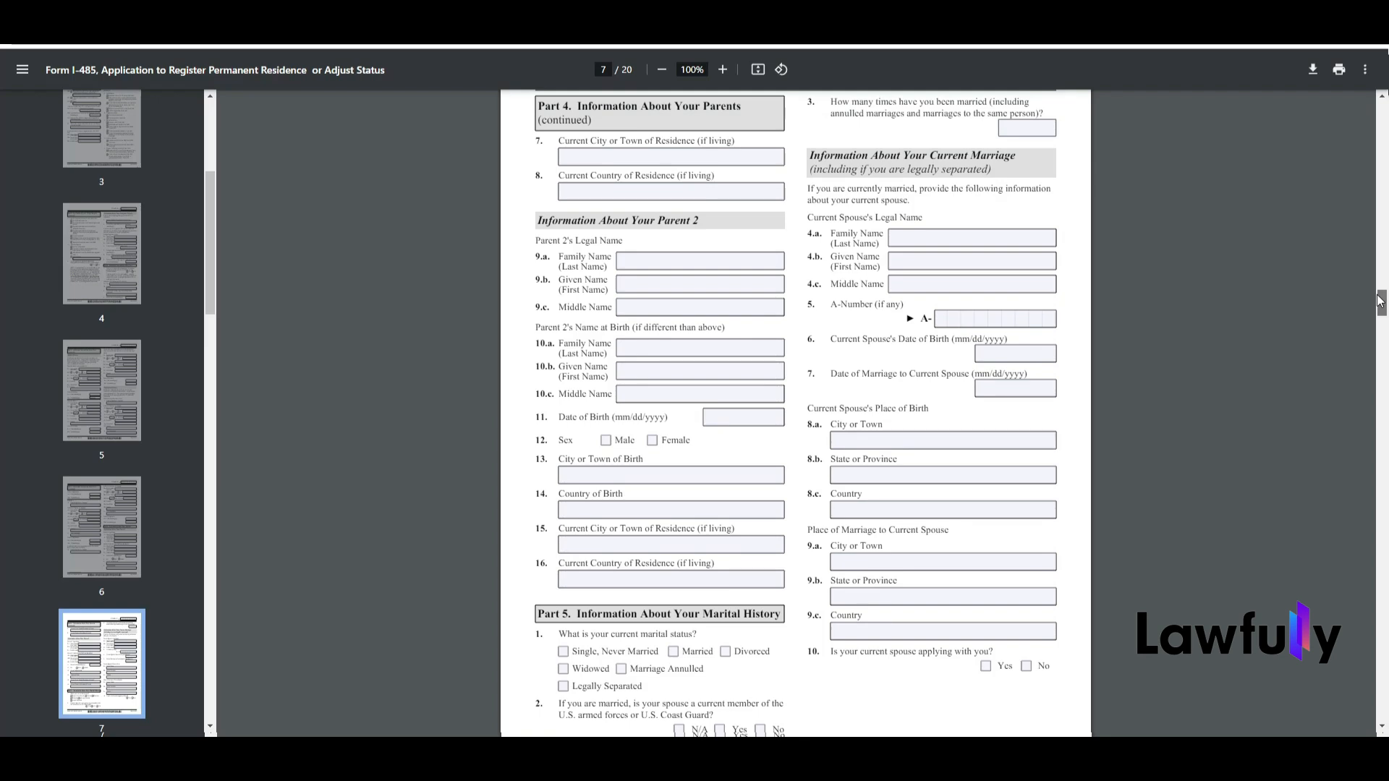
{"action": "left_click_drag", "start_coordinate": [1379, 301], "coordinate": [1373, 330]}
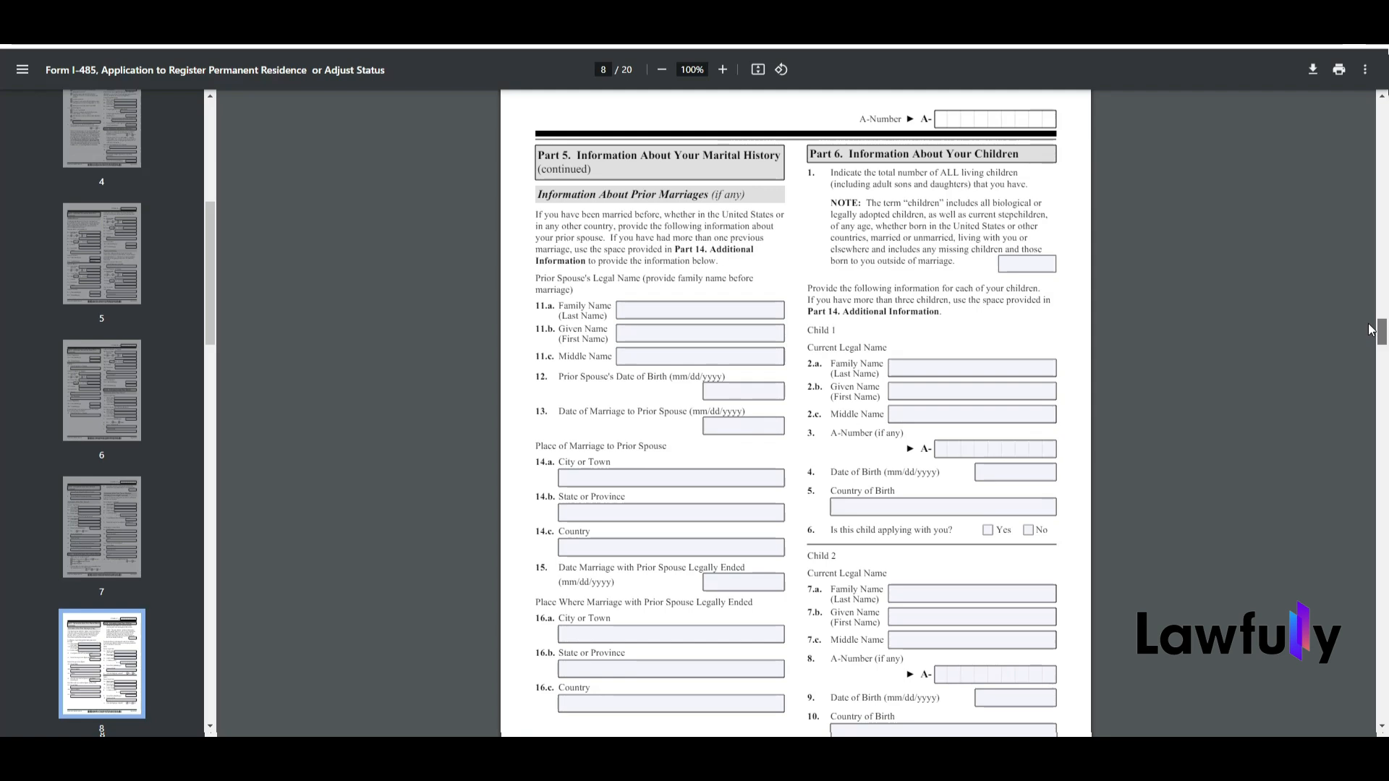
{"action": "mouse_move", "coordinate": [1368, 324]}
{"action": "left_mouse_down"}
{"action": "mouse_move", "coordinate": [1366, 363]}
{"action": "mouse_move", "coordinate": [1383, 364]}
{"action": "left_mouse_up"}
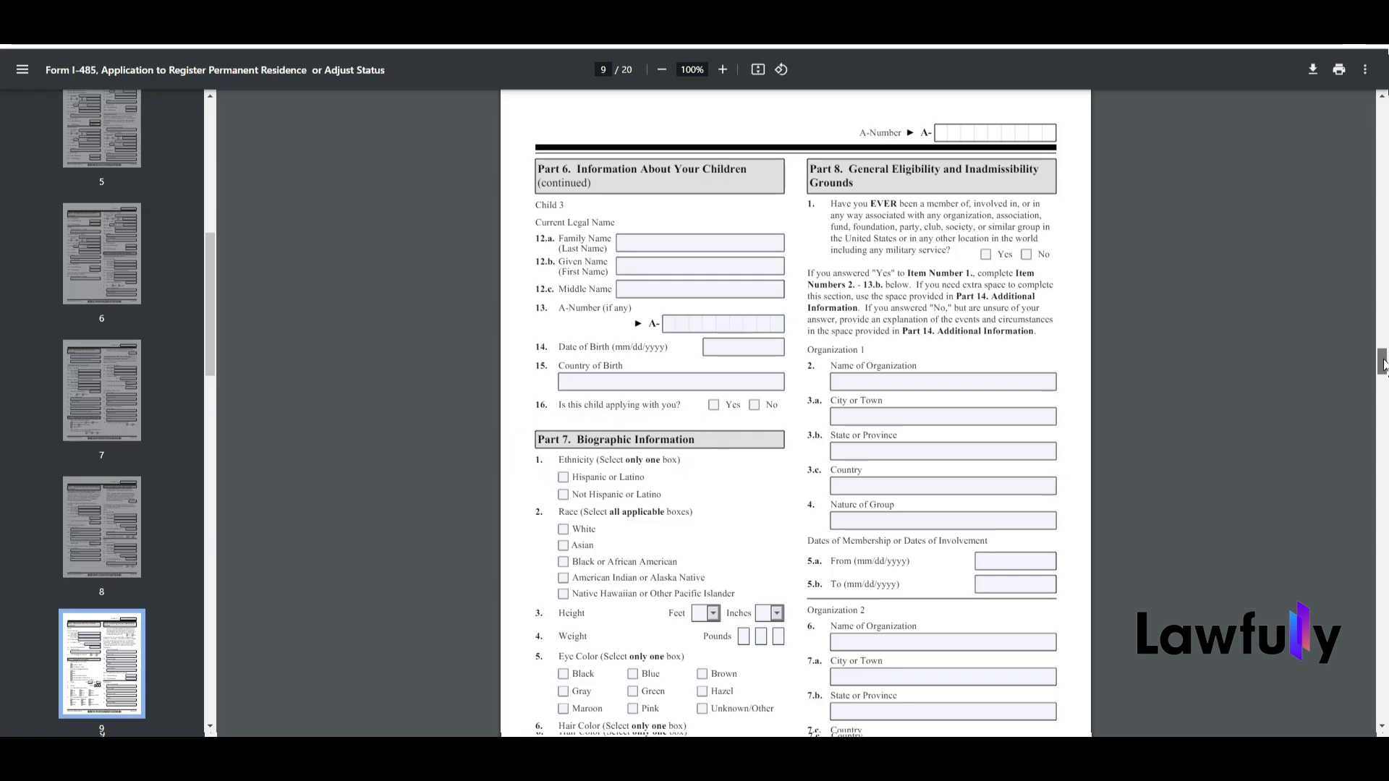
{"action": "left_click_drag", "start_coordinate": [1383, 364], "coordinate": [1383, 373]}
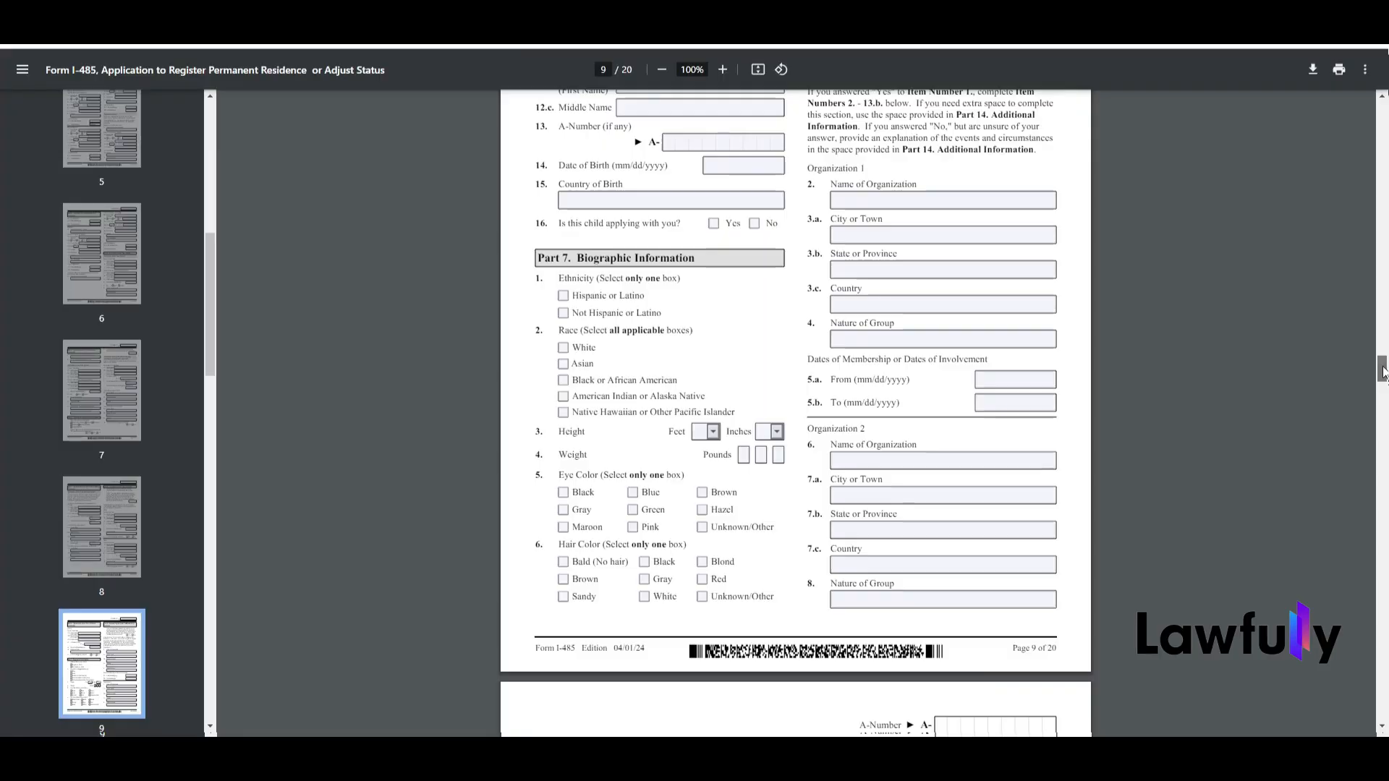
Step: Examine the Part 8 eligibility and inadmissibility questions, highlighting the Criminal Acts and Violations instructions for Item Numbers 25 to 45
{"action": "left_click_drag", "start_coordinate": [1383, 372], "coordinate": [1379, 403]}
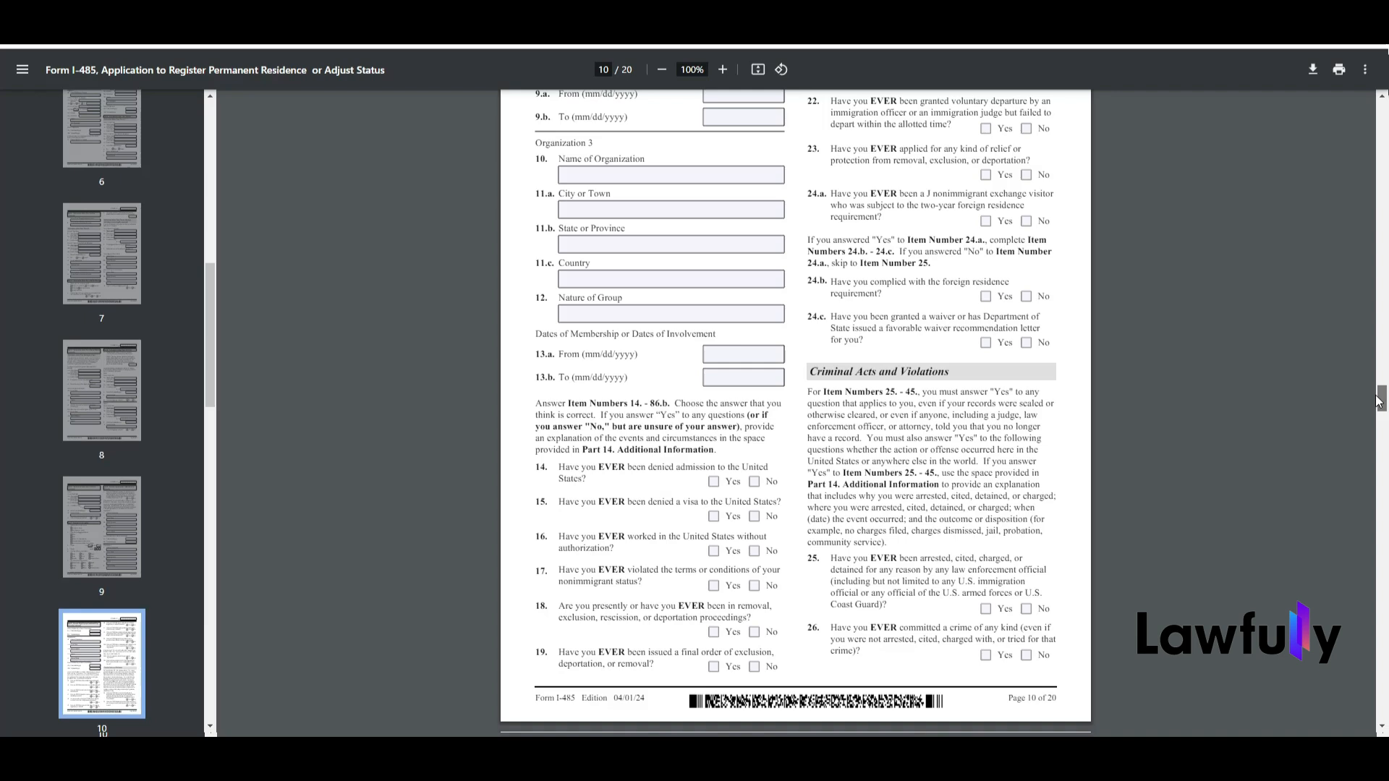
{"action": "left_click_drag", "start_coordinate": [1379, 402], "coordinate": [1378, 408]}
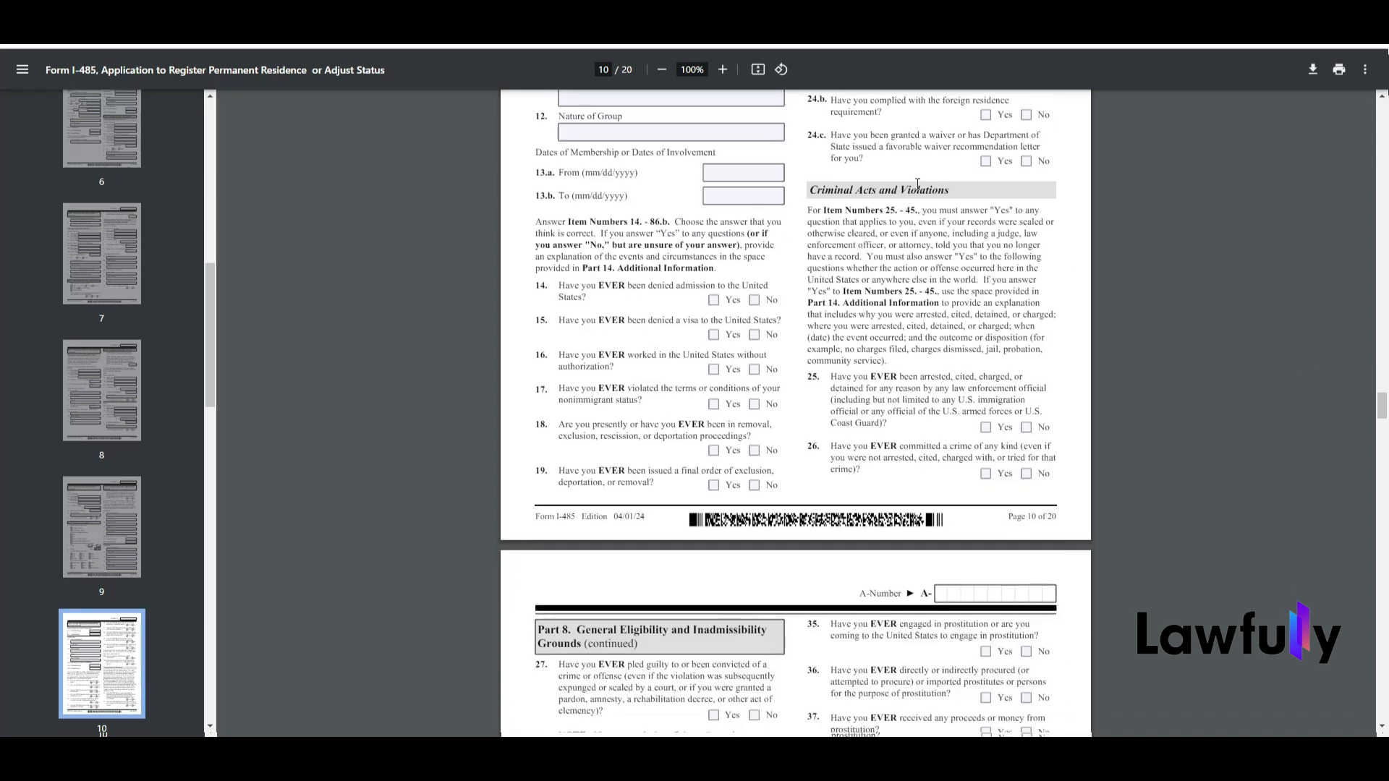
{"action": "left_click_drag", "start_coordinate": [808, 210], "coordinate": [896, 363]}
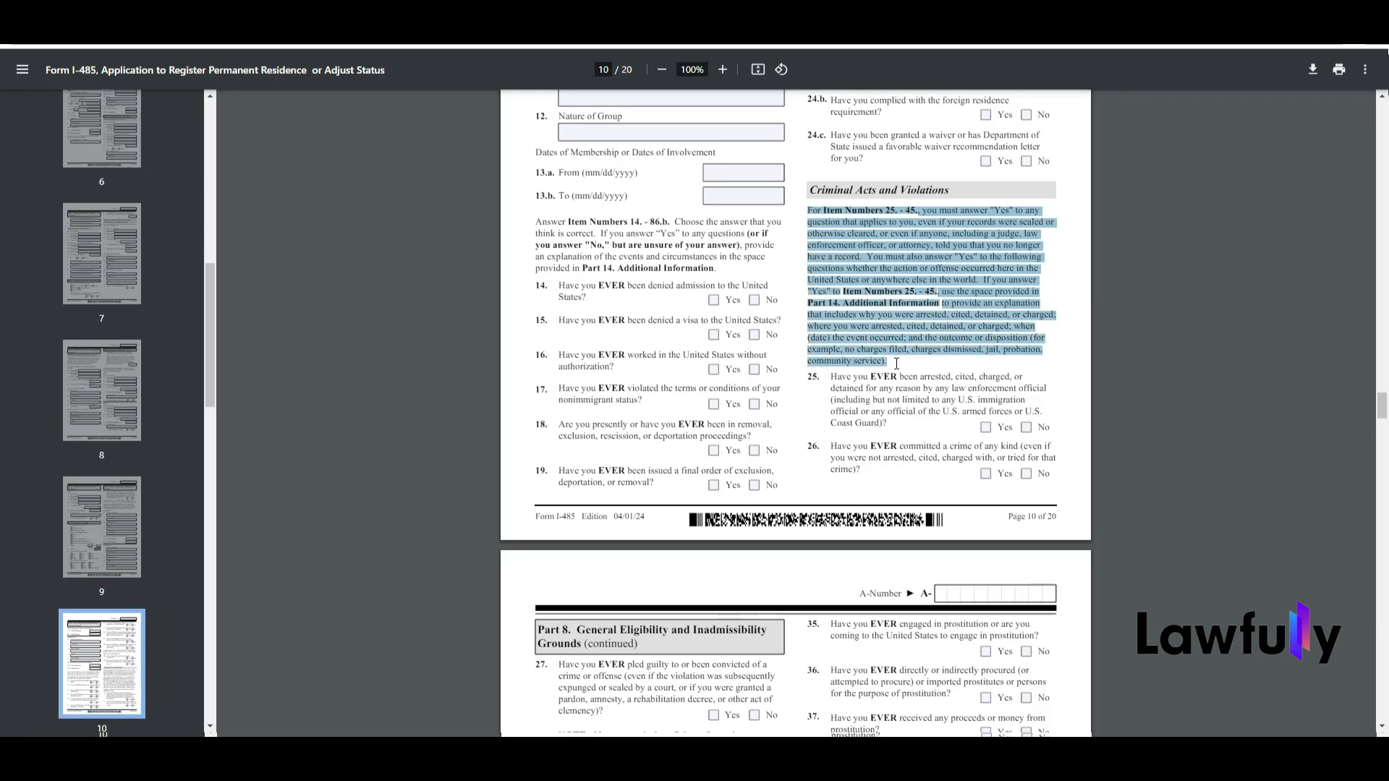
{"action": "left_click", "coordinate": [988, 269]}
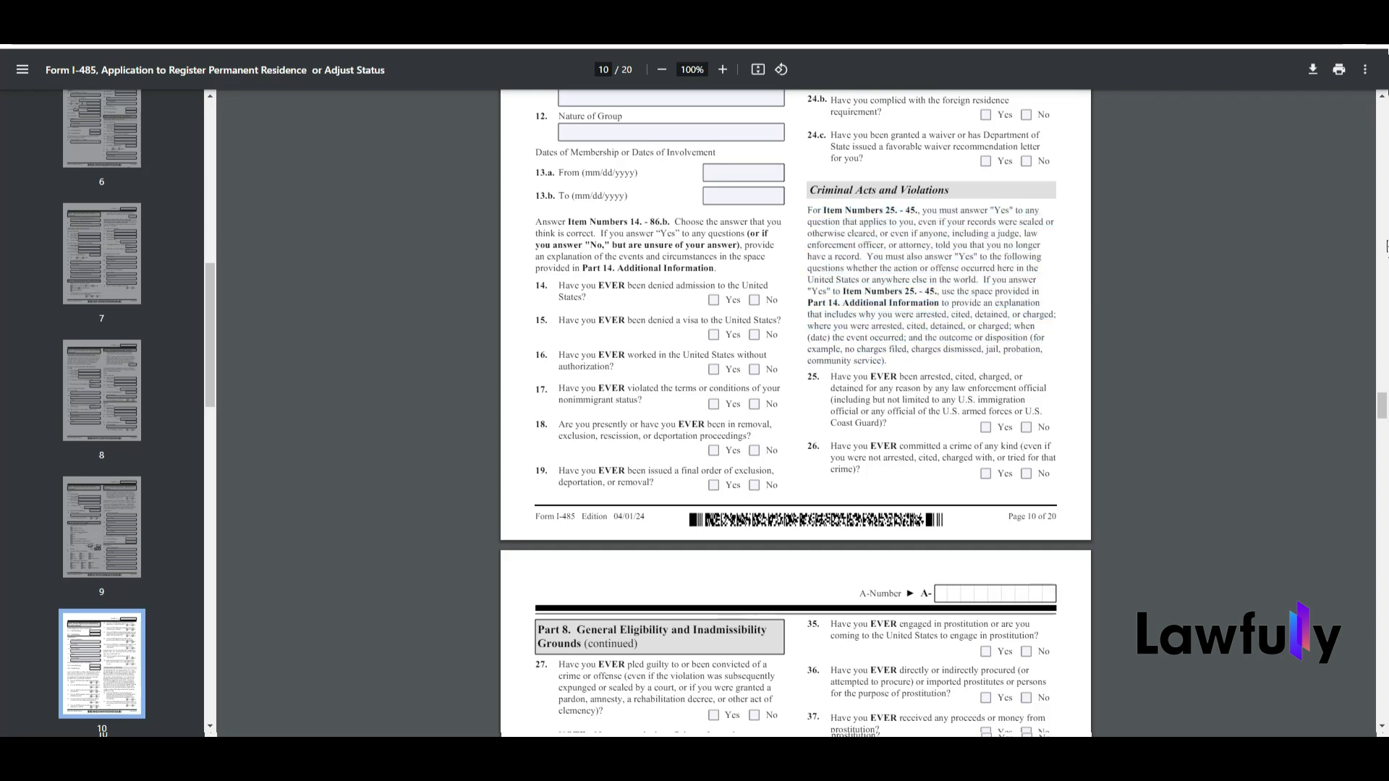
{"action": "left_click_drag", "start_coordinate": [1385, 409], "coordinate": [1369, 497]}
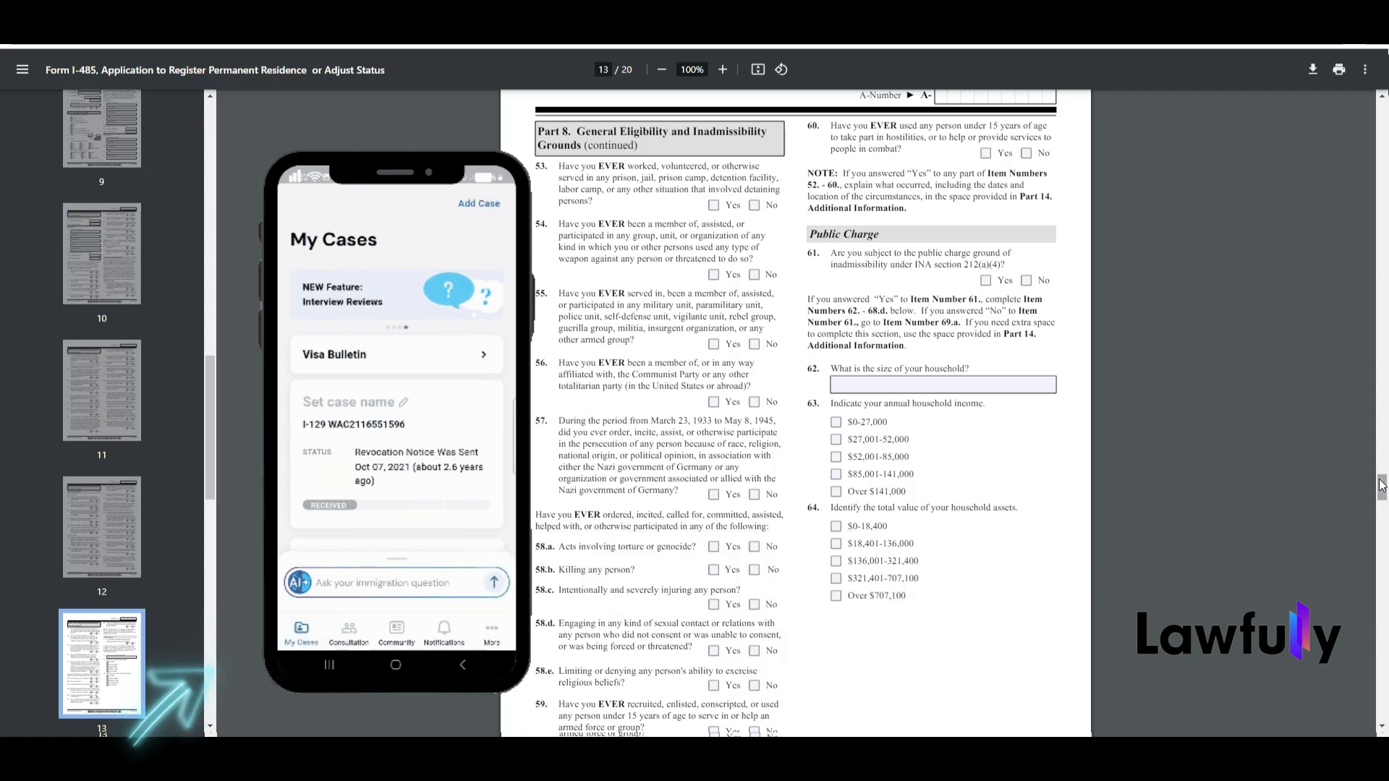
{"action": "left_click_drag", "start_coordinate": [1381, 485], "coordinate": [1105, 520]}
{"action": "left_click_drag", "start_coordinate": [1381, 518], "coordinate": [1368, 584]}
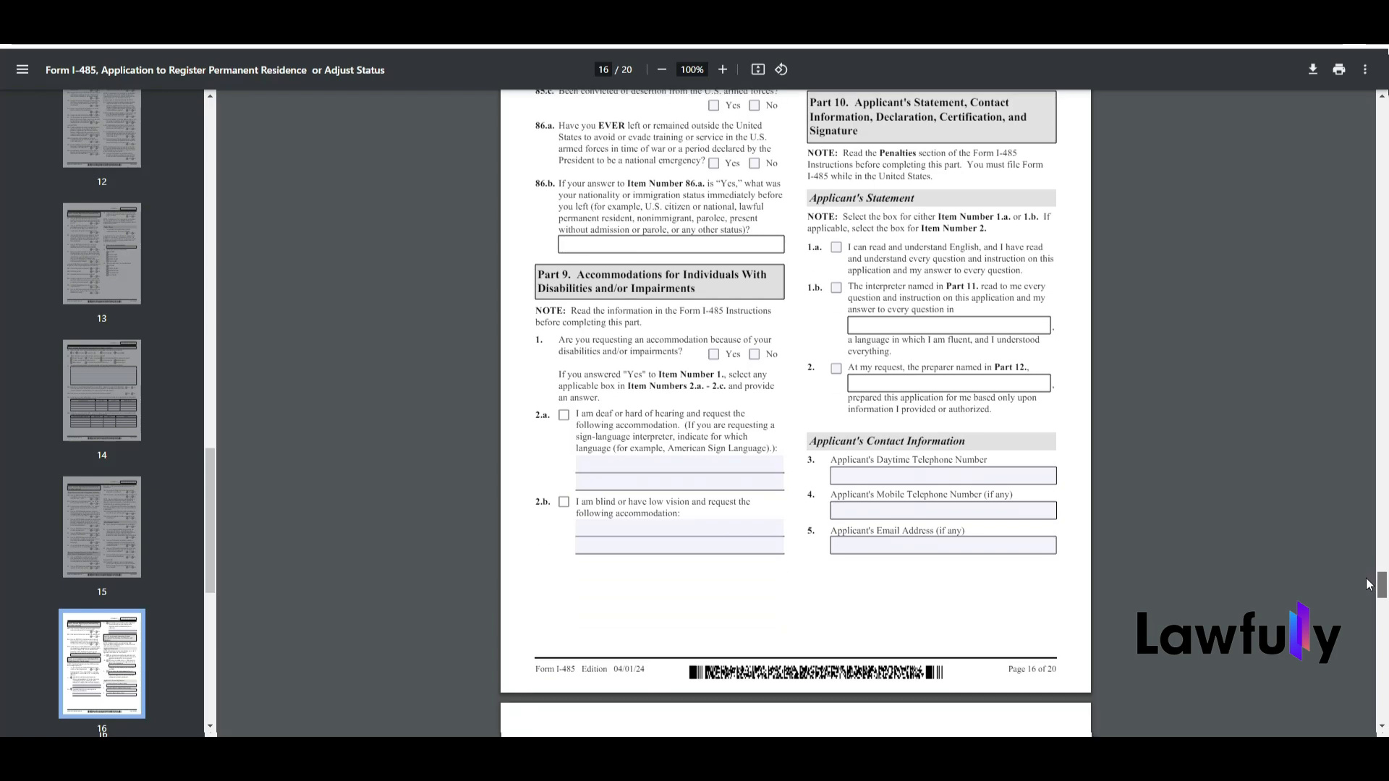
Step: Examine Part 9 on disability accommodations and the Part 10 note about reading the Penalties section, highlighting the note's text
{"action": "left_click_drag", "start_coordinate": [1368, 584], "coordinate": [1367, 581]}
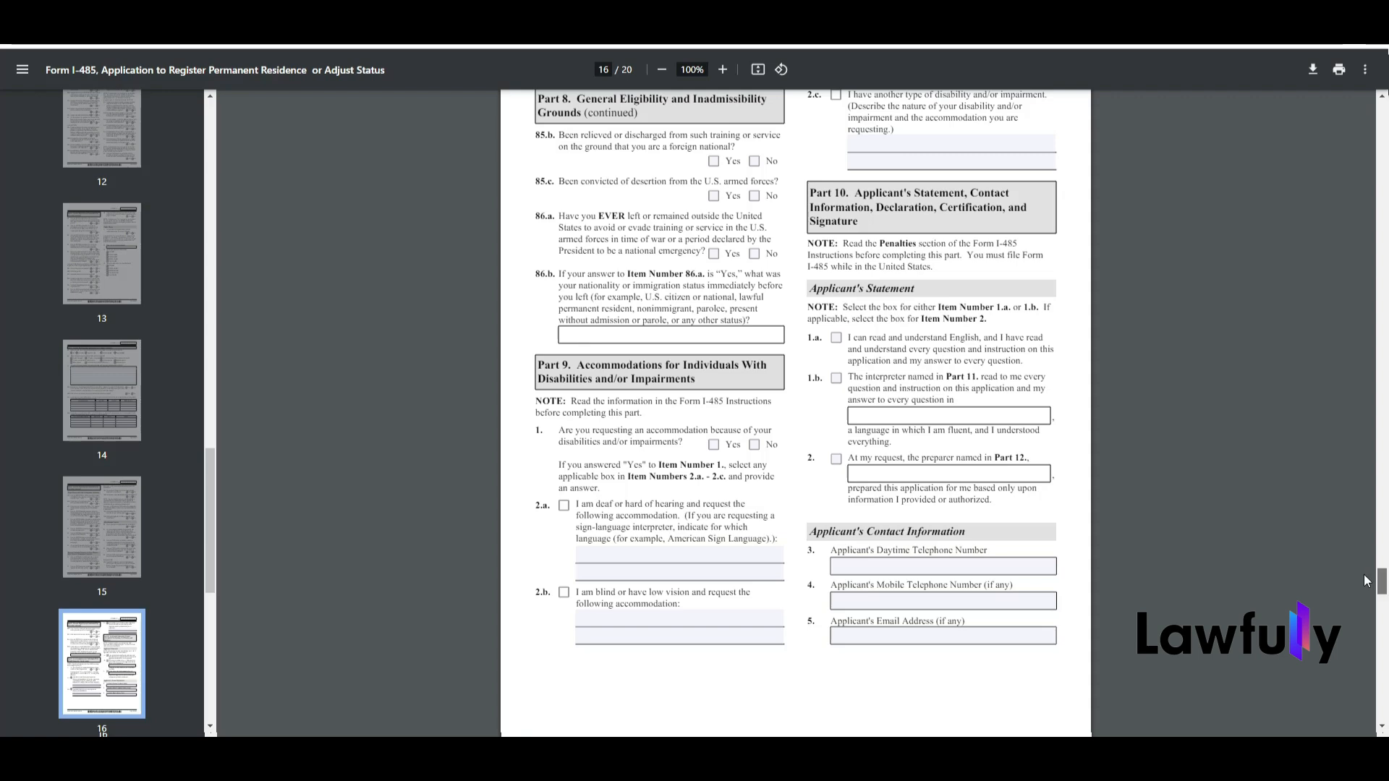
{"action": "scroll", "coordinate": [1367, 581], "scroll_direction": "down", "scroll_amount": 1}
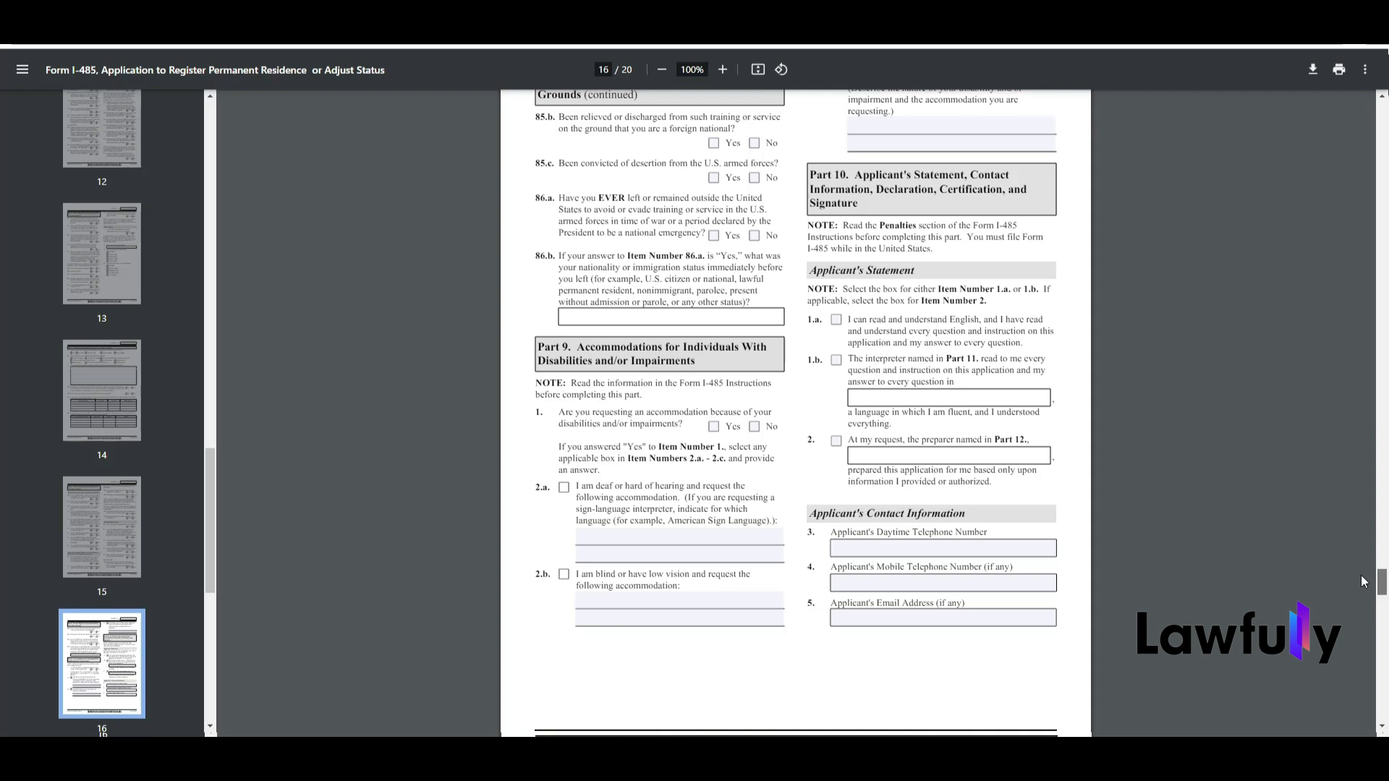
{"action": "scroll", "coordinate": [1362, 577], "scroll_direction": "down", "scroll_amount": 1}
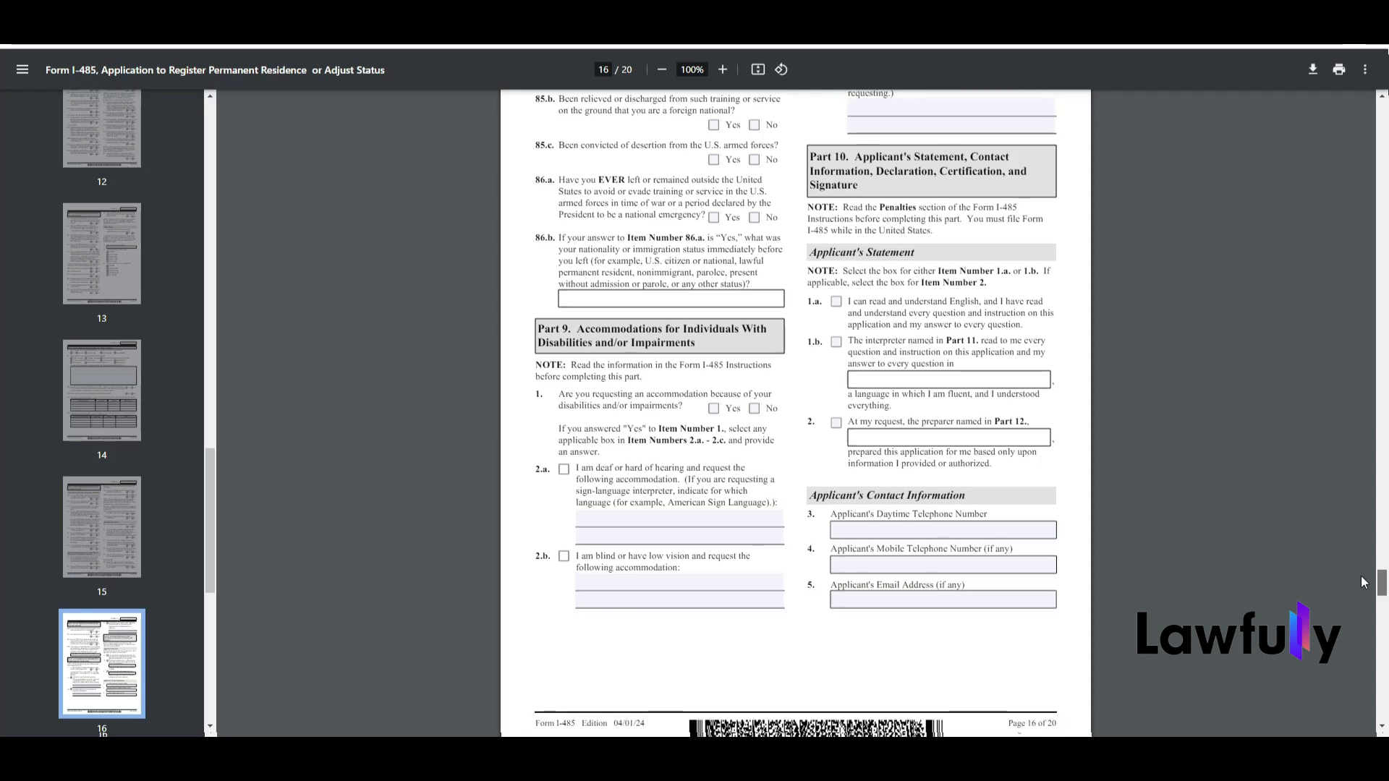
{"action": "scroll", "coordinate": [1361, 581], "scroll_direction": "down", "scroll_amount": 1}
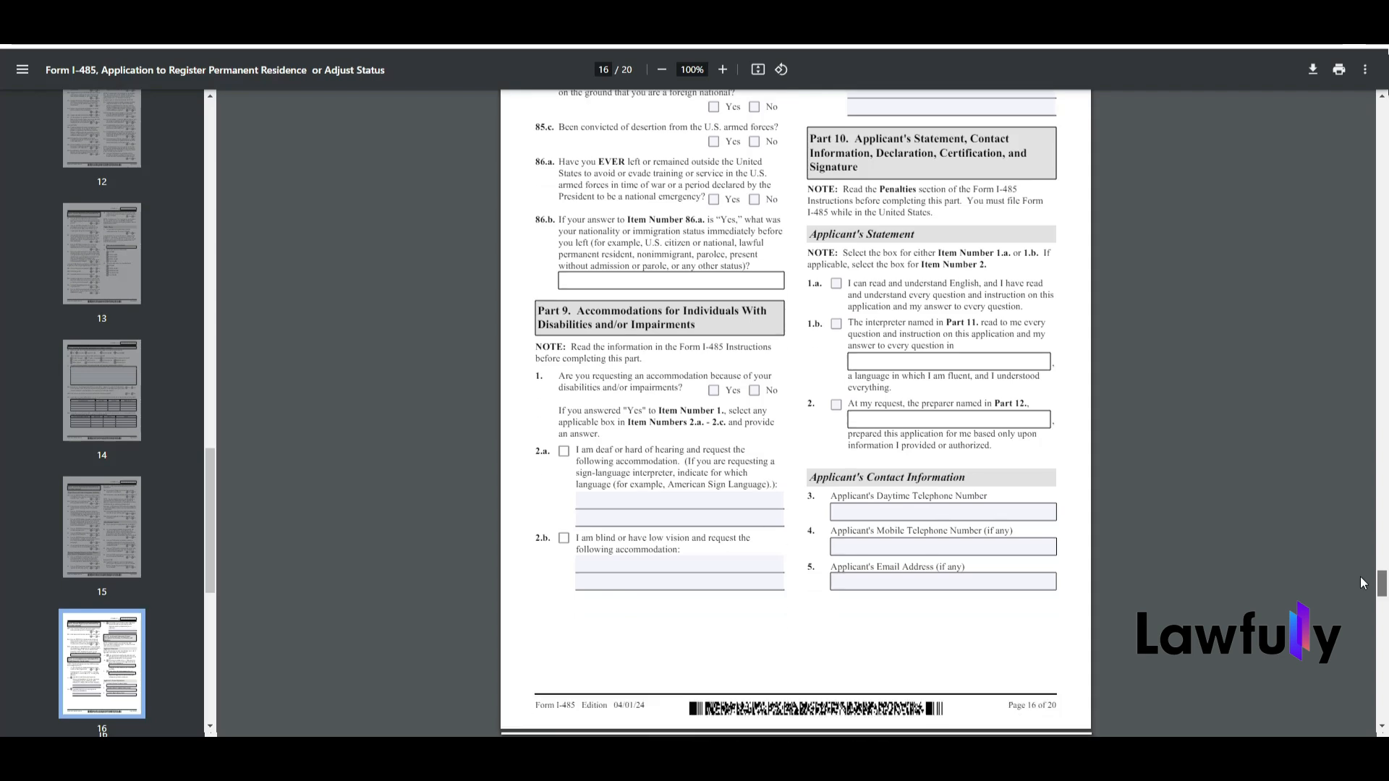
{"action": "scroll", "coordinate": [1362, 583], "scroll_direction": "down", "scroll_amount": 3}
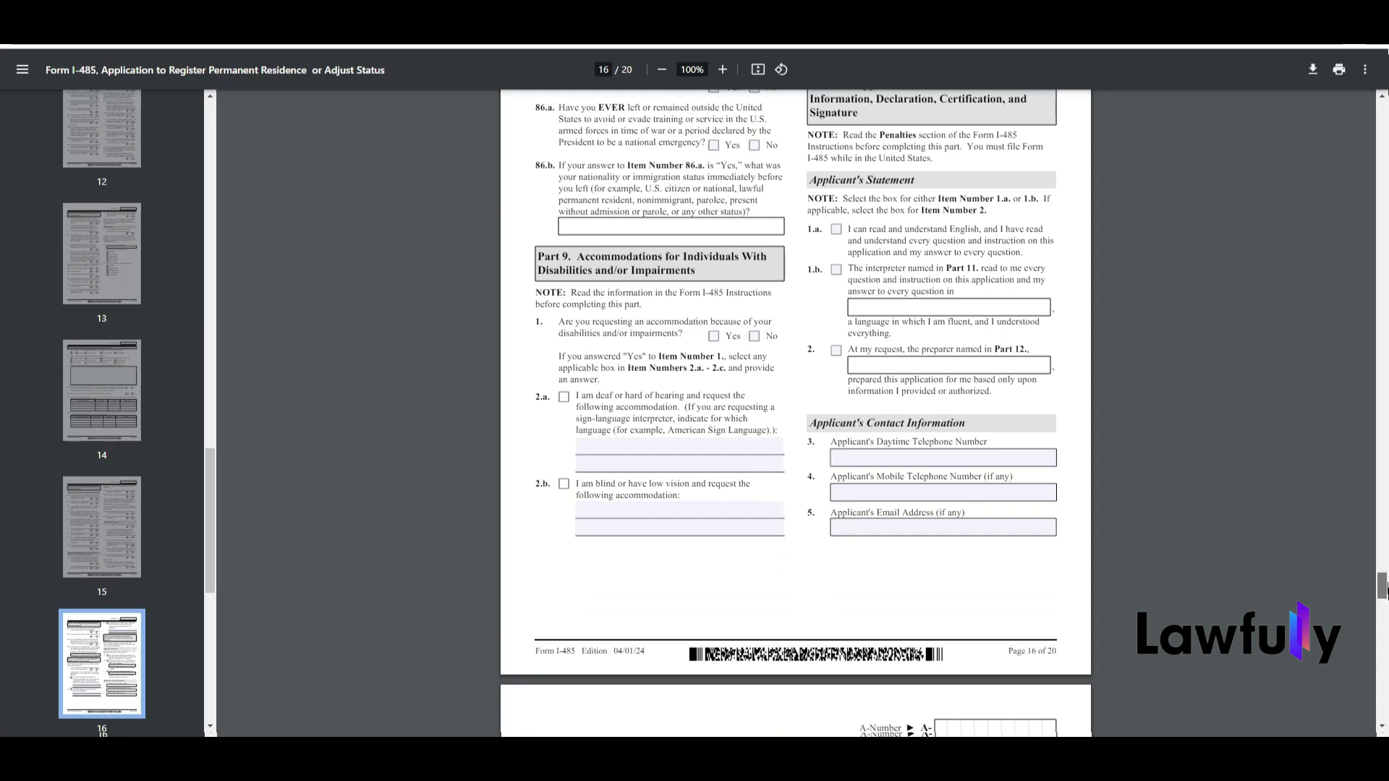
{"action": "scroll", "coordinate": [1381, 586], "scroll_direction": "down", "scroll_amount": 1}
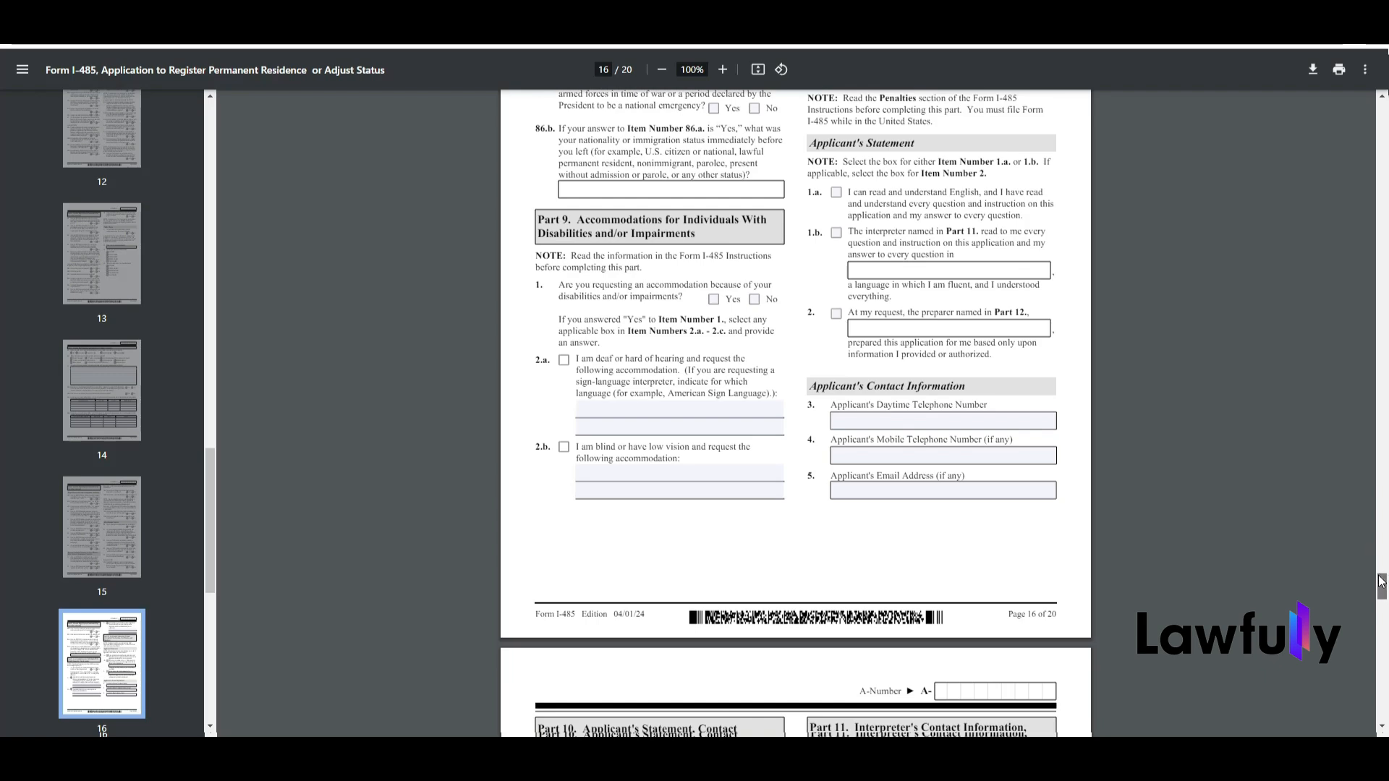
{"action": "scroll", "coordinate": [1381, 582], "scroll_direction": "up", "scroll_amount": 3}
{"action": "left_click_drag", "start_coordinate": [808, 262], "coordinate": [939, 290]}
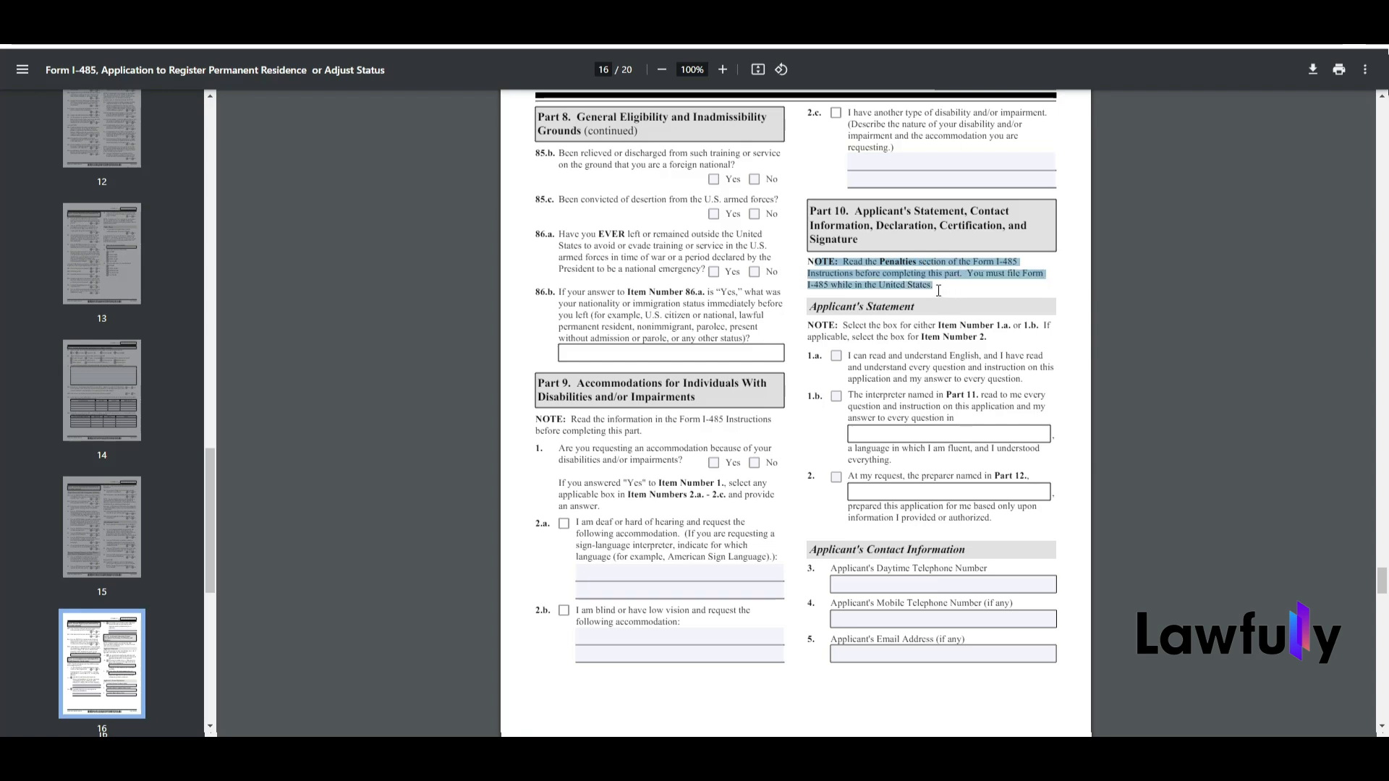
{"action": "left_click", "coordinate": [947, 289]}
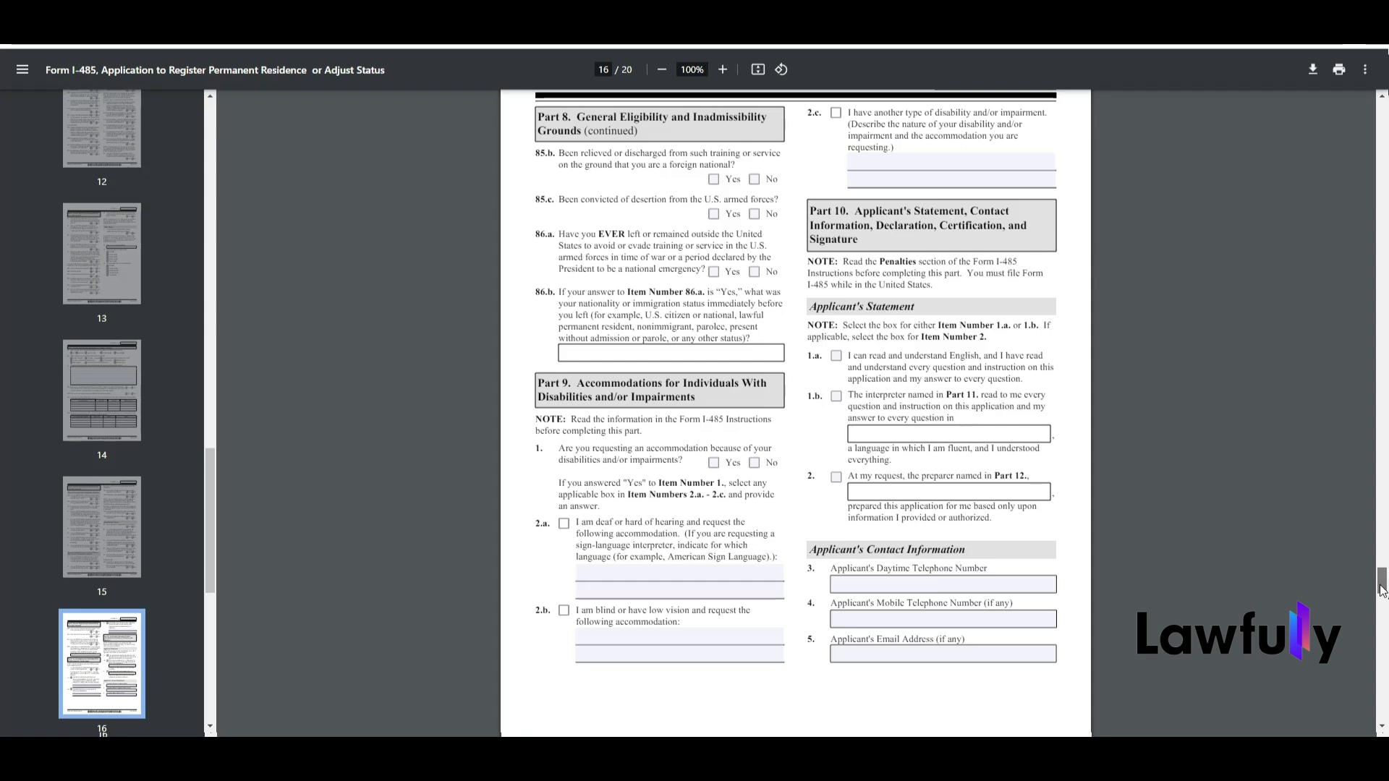
Step: Select item 1.a. in the Part 10 Applicant's Statement, stating that the applicant can read and understand English
{"action": "scroll", "coordinate": [1382, 593], "scroll_direction": "down", "scroll_amount": 1}
{"action": "scroll", "coordinate": [1382, 593], "scroll_direction": "down", "scroll_amount": 3}
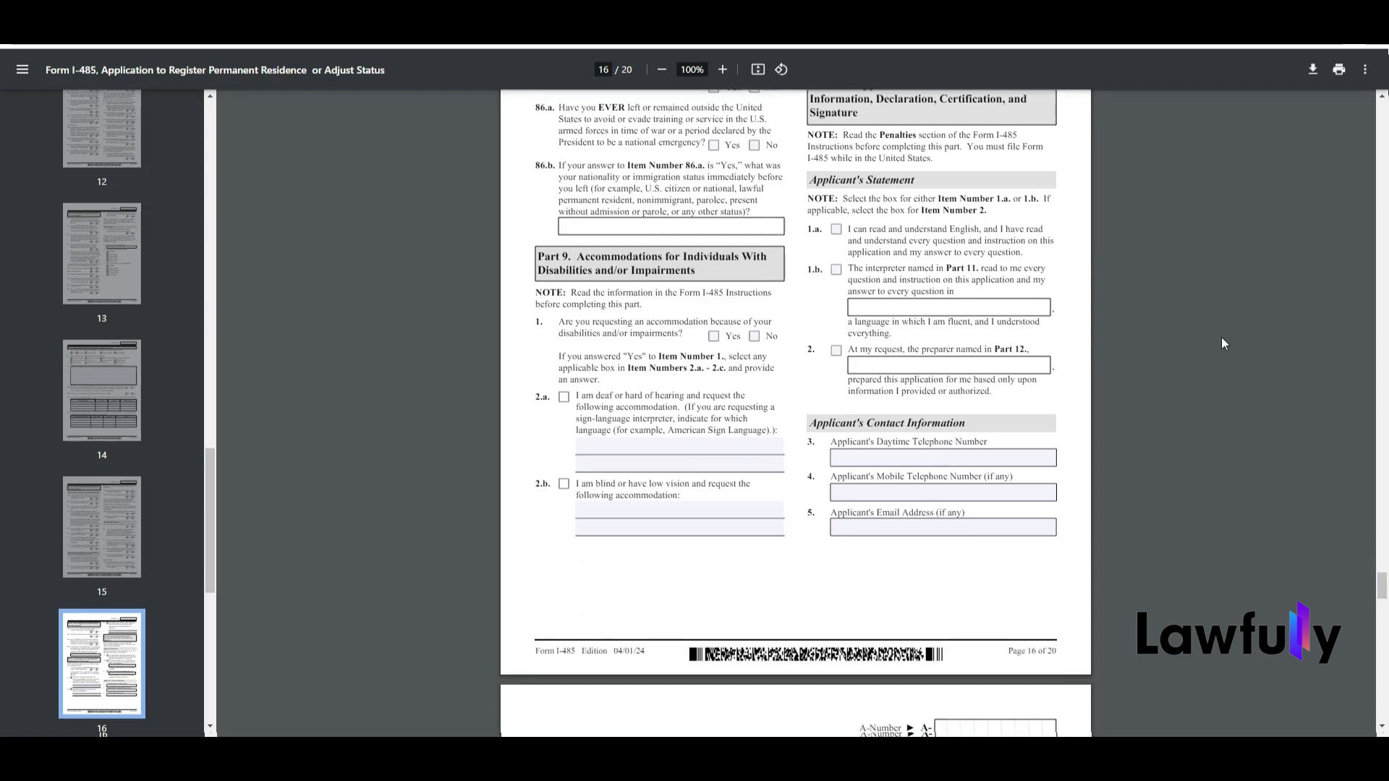
{"action": "left_click", "coordinate": [836, 230]}
Step: Review the applicant's contact and declaration sections, the interpreter and preparer sections in Parts 11 and 12, and Part 13 Signature at Interview
{"action": "left_click_drag", "start_coordinate": [1383, 576], "coordinate": [1383, 579]}
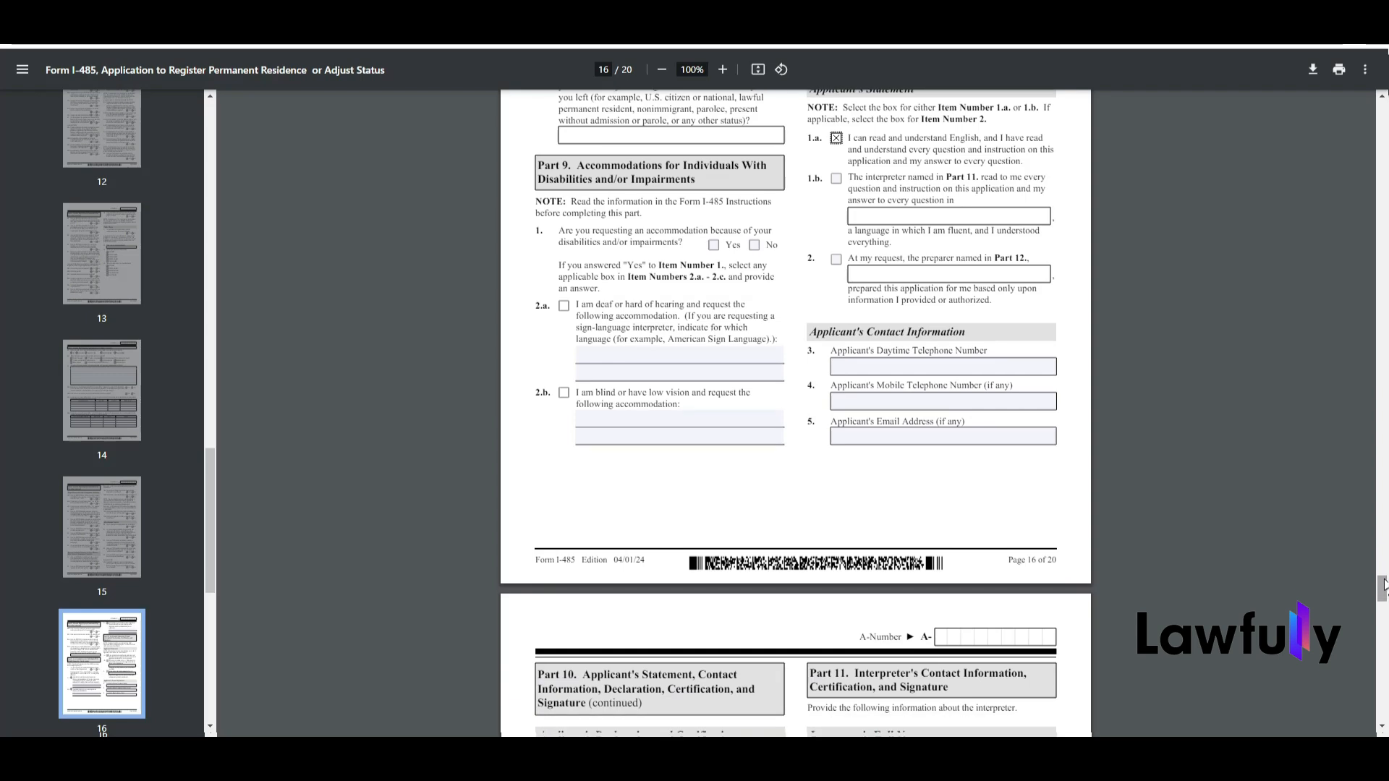
{"action": "left_click_drag", "start_coordinate": [1383, 585], "coordinate": [1383, 590]}
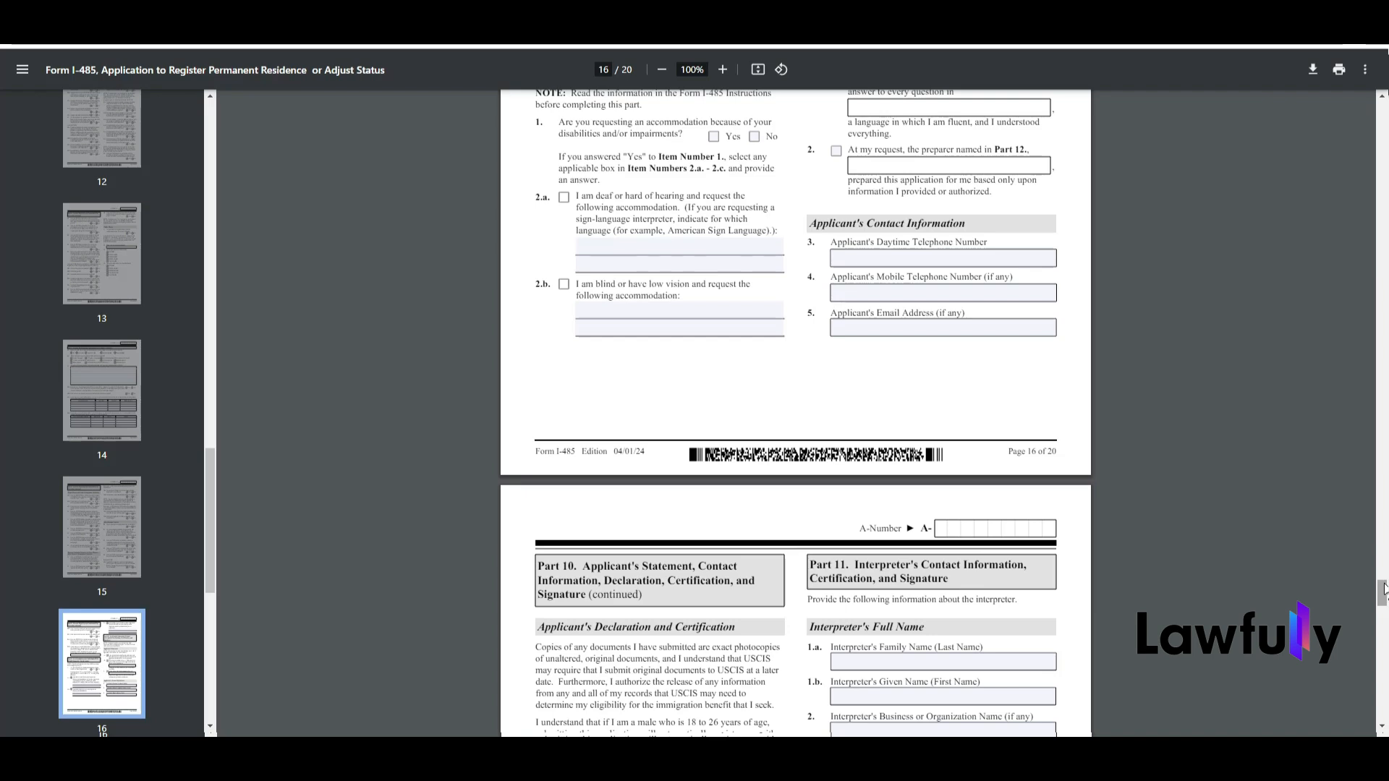
{"action": "mouse_move", "coordinate": [1383, 588]}
{"action": "left_mouse_down"}
{"action": "mouse_move", "coordinate": [1383, 600]}
{"action": "mouse_move", "coordinate": [1383, 583]}
{"action": "left_mouse_up"}
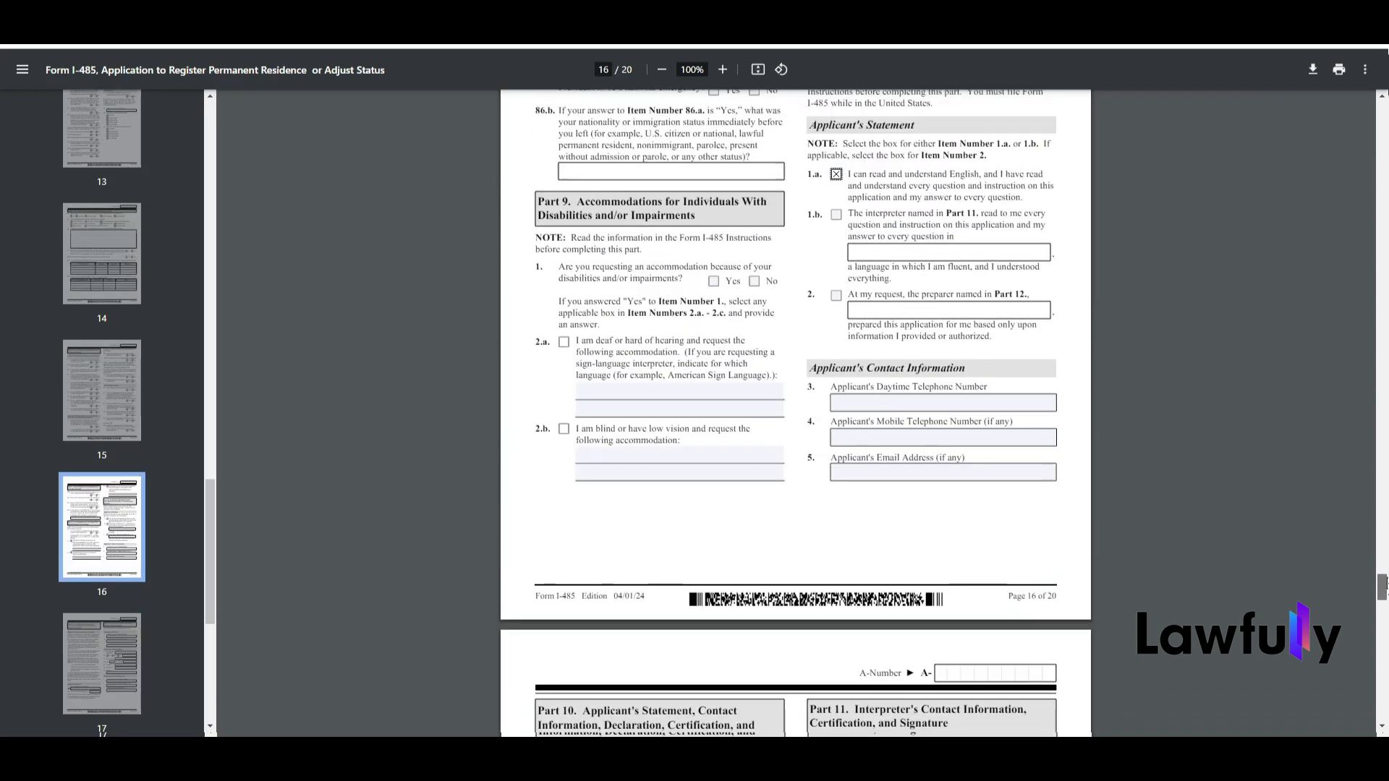
{"action": "left_click_drag", "start_coordinate": [1383, 583], "coordinate": [1384, 610]}
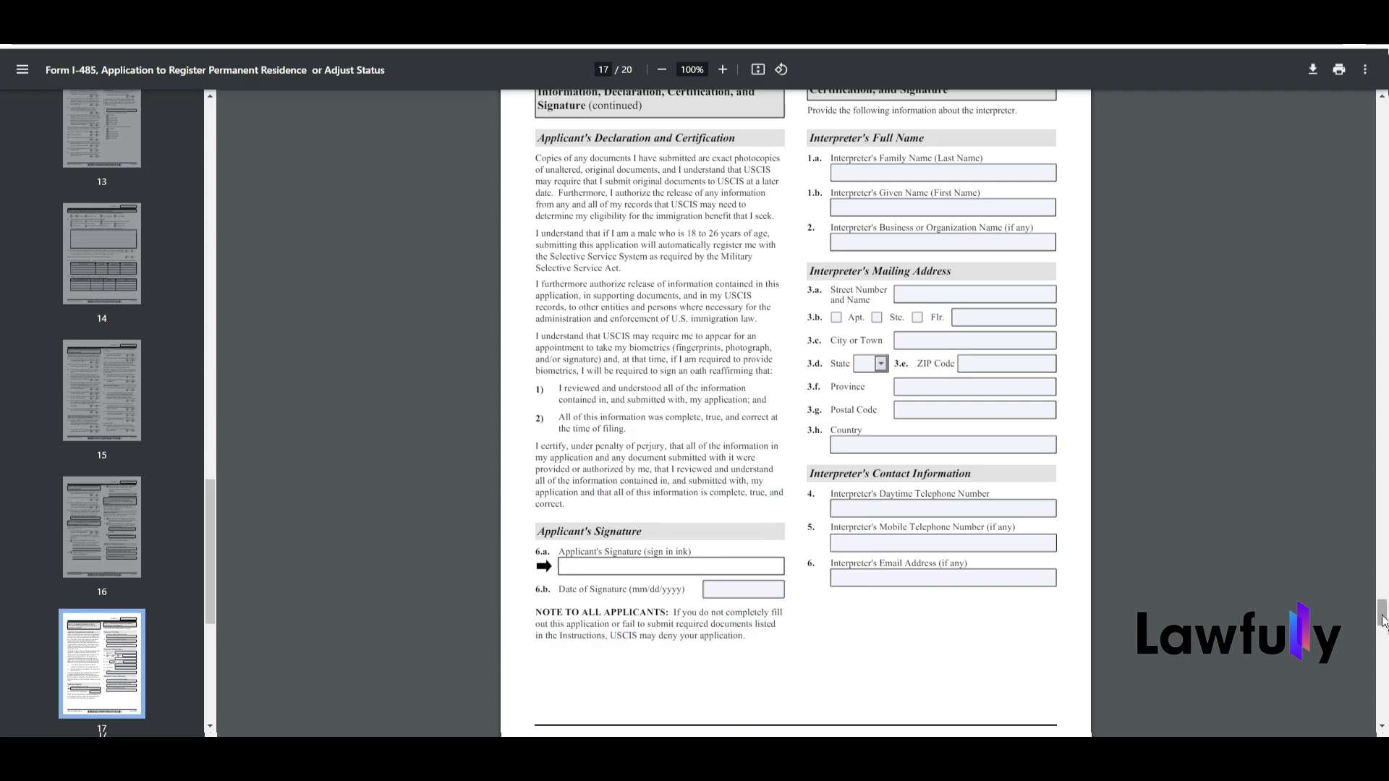
{"action": "scroll", "coordinate": [1381, 619], "scroll_direction": "up", "scroll_amount": 2}
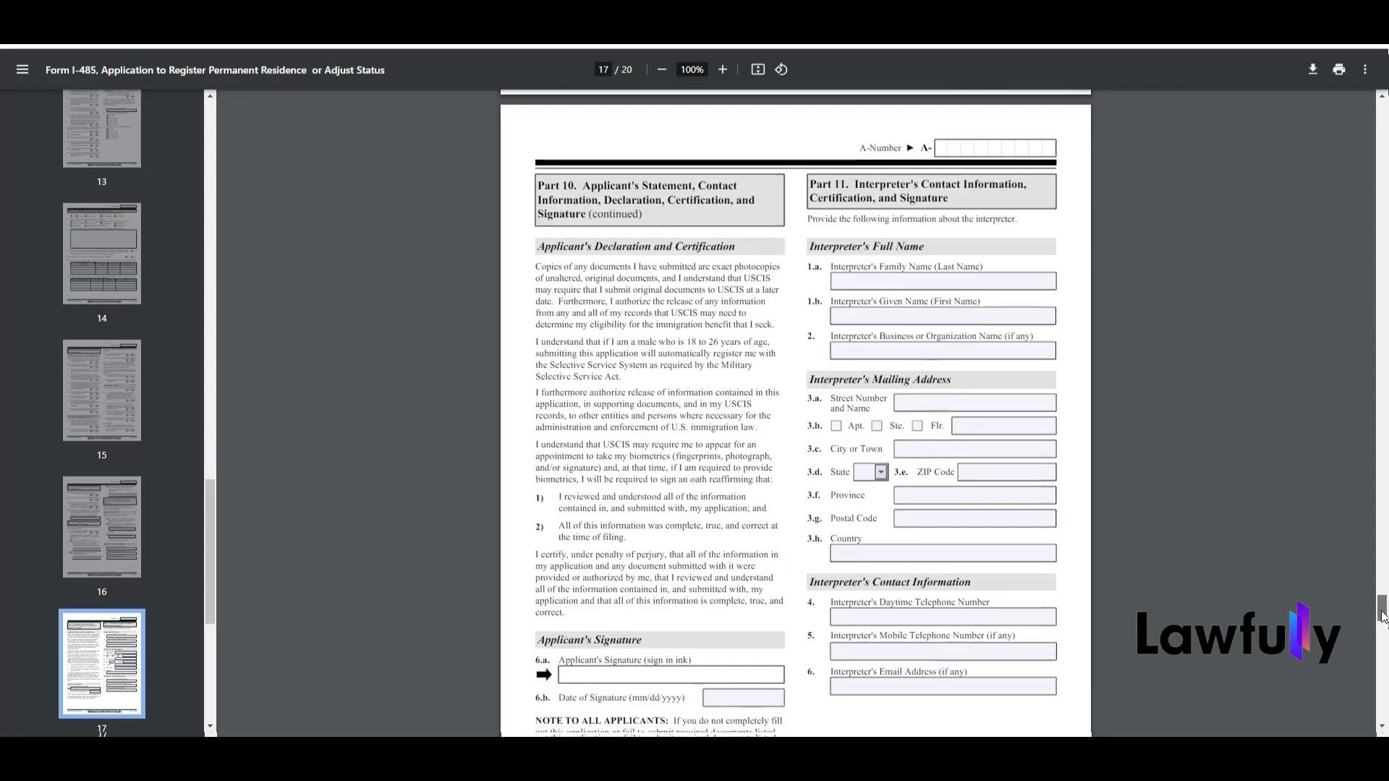
{"action": "left_click_drag", "start_coordinate": [1384, 619], "coordinate": [1384, 619]}
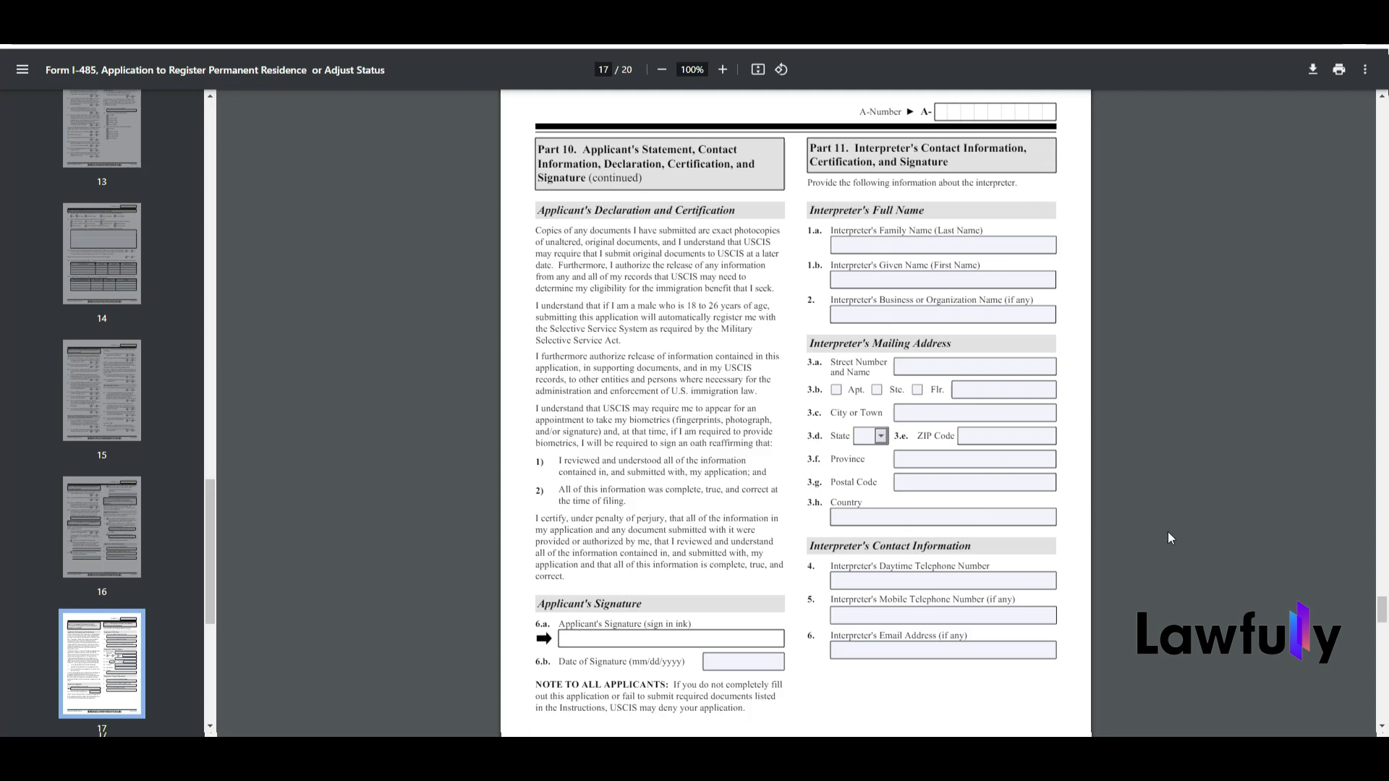
{"action": "left_click_drag", "start_coordinate": [1382, 614], "coordinate": [1383, 644]}
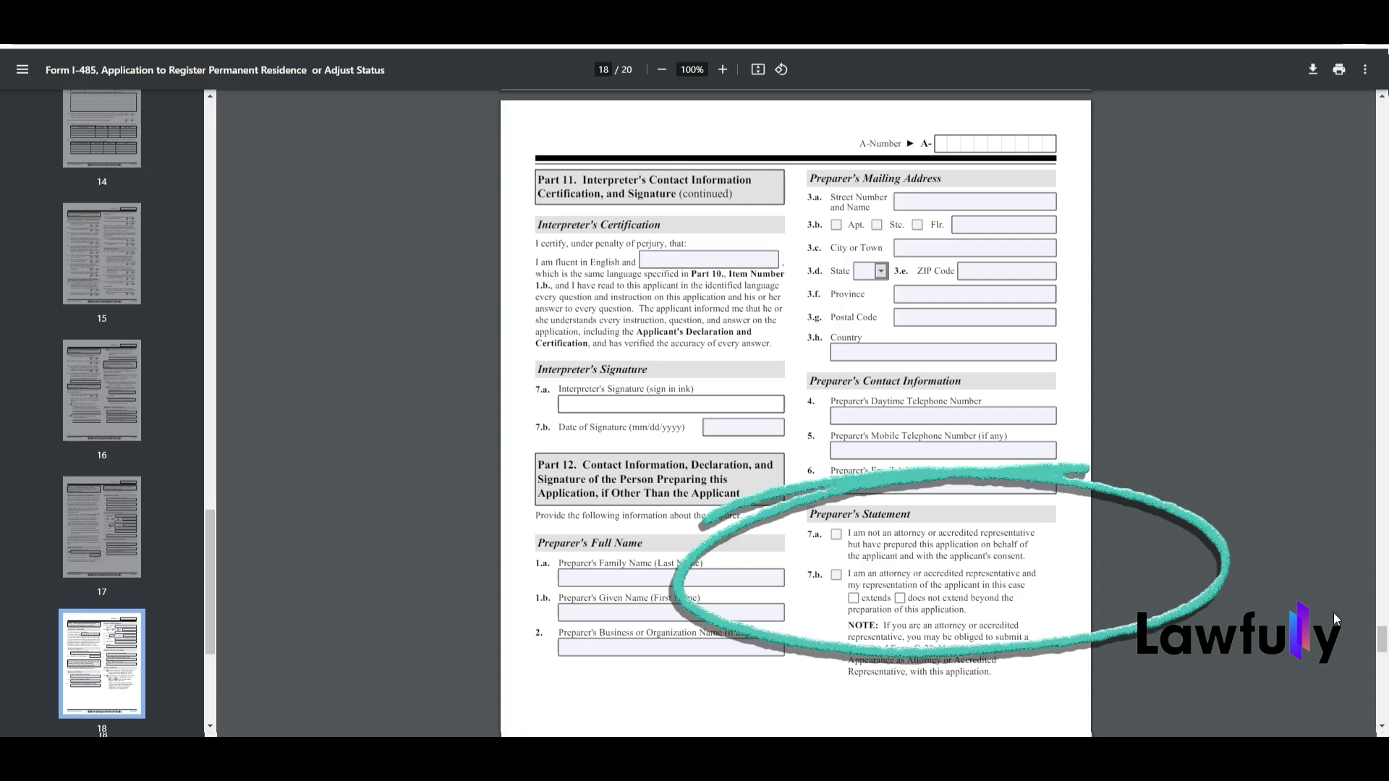
{"action": "left_click_drag", "start_coordinate": [1385, 638], "coordinate": [1383, 668]}
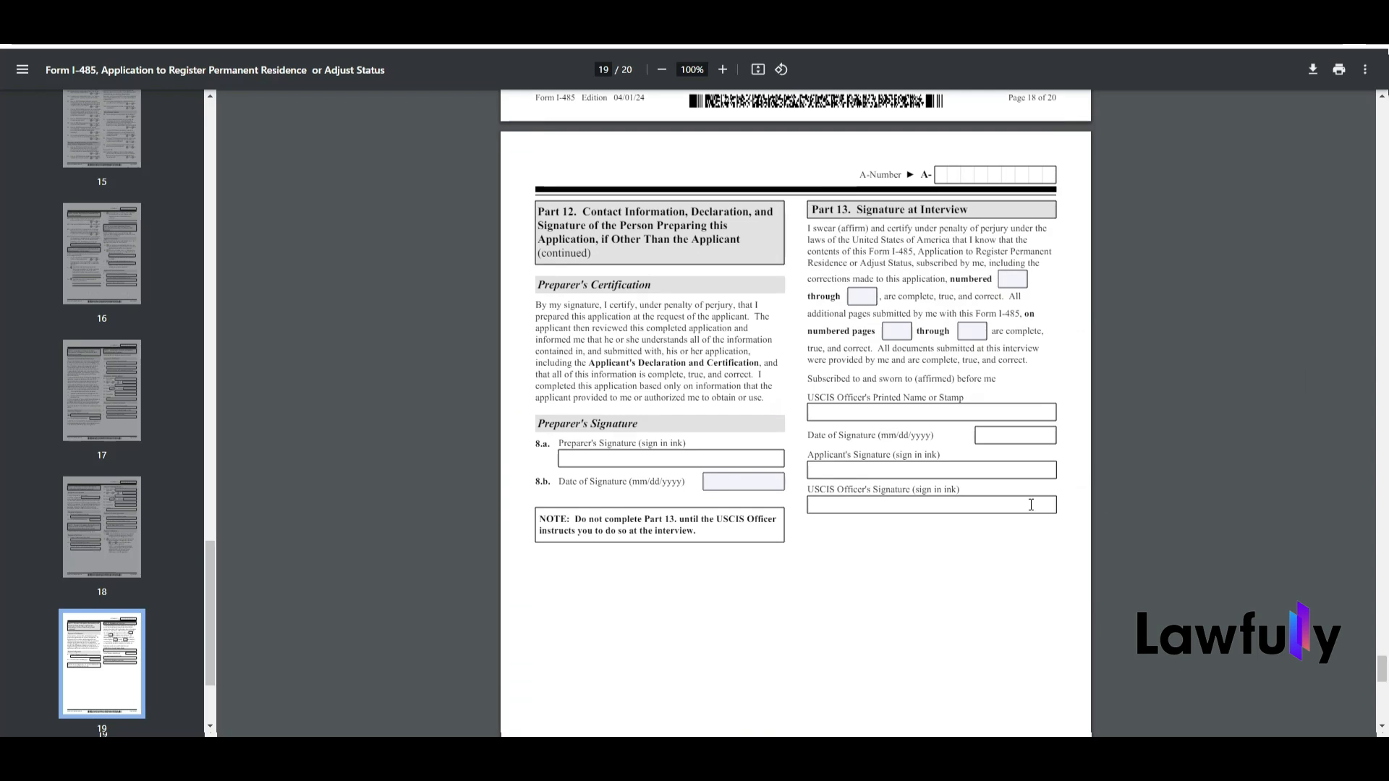